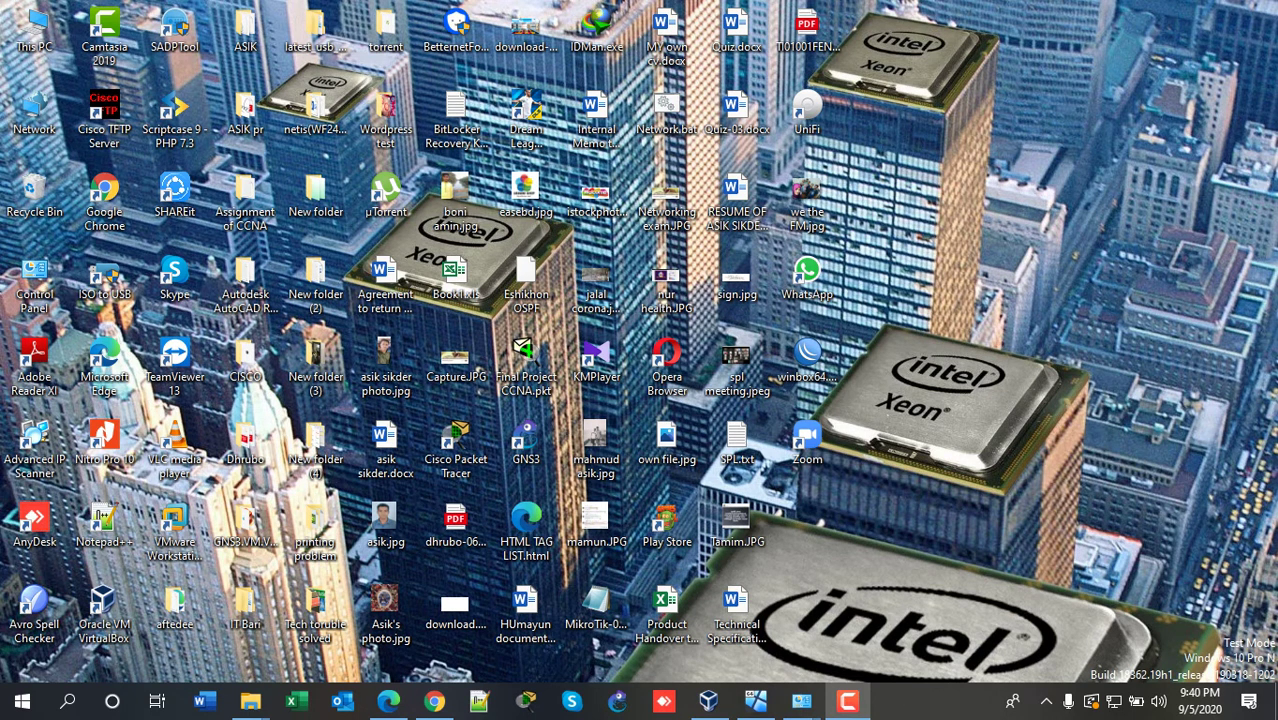
Step: Refresh the desktop twice from its right-click menu
{"action": "right_click", "coordinate": [1070, 68]}
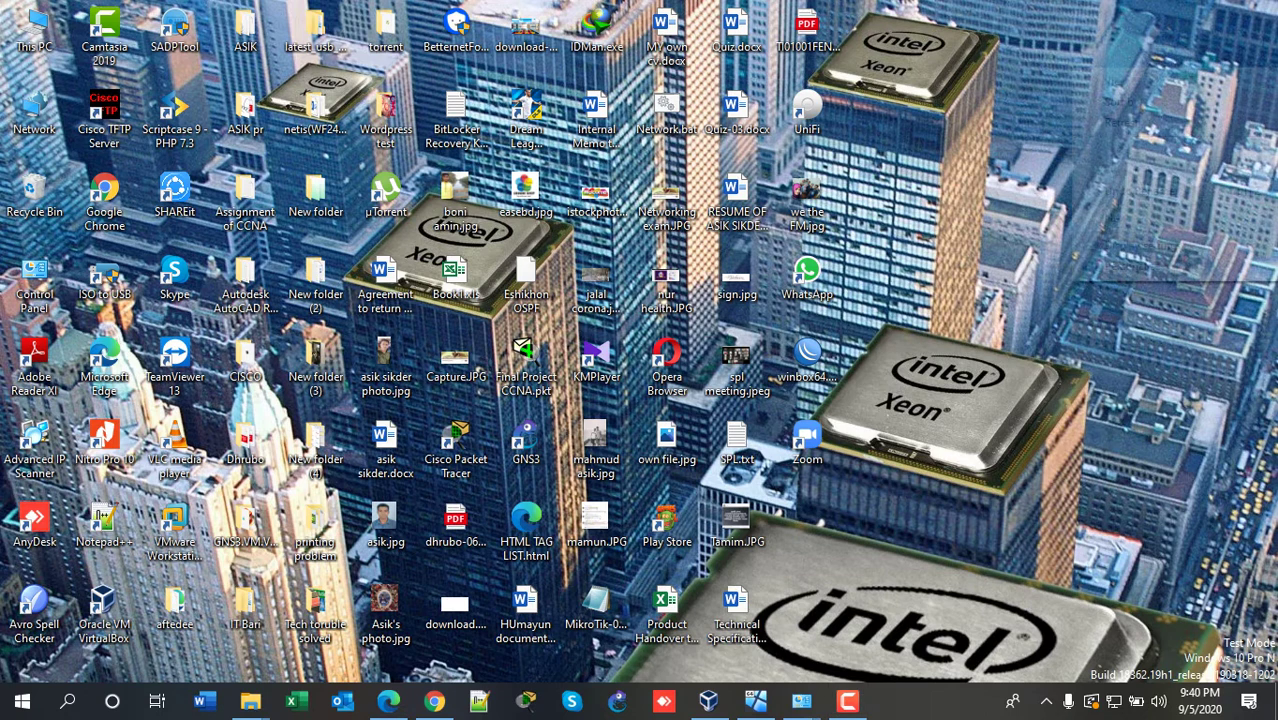
{"action": "left_click", "coordinate": [1110, 123]}
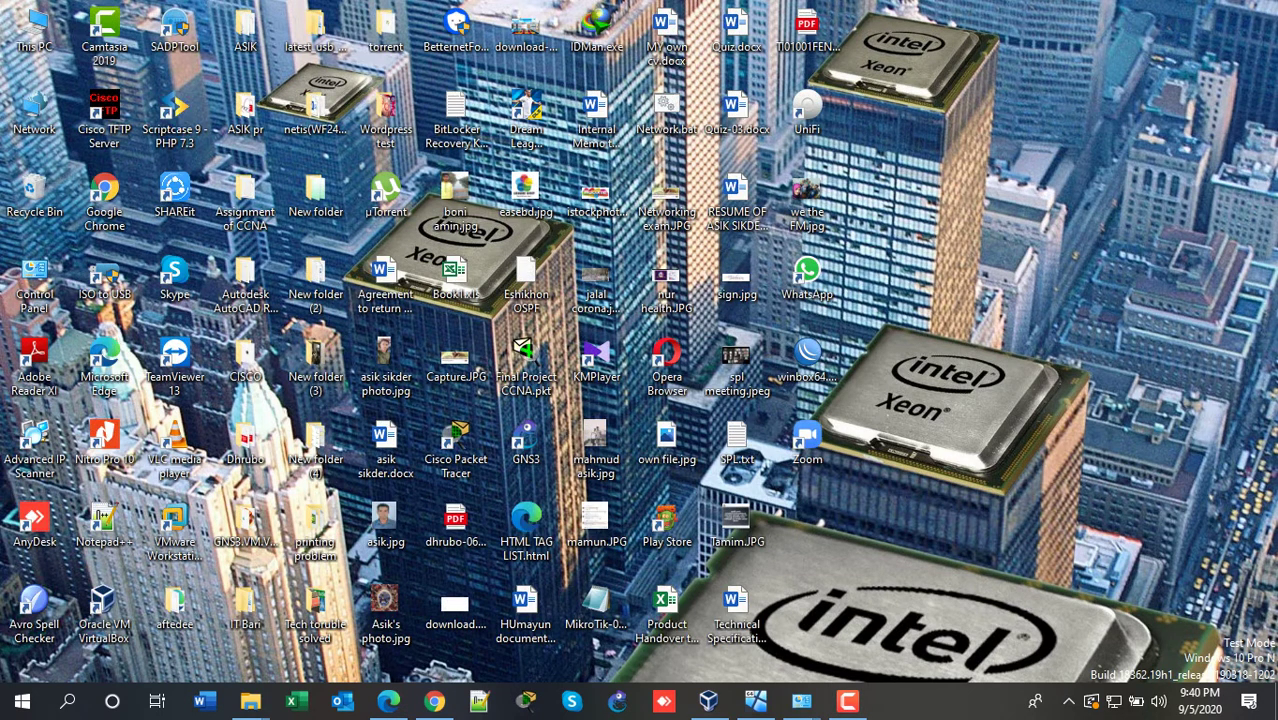
{"action": "right_click", "coordinate": [1008, 96]}
{"action": "left_click", "coordinate": [1060, 152]}
Step: Open advanced sharing options from the Wi-Fi settings page and maximize the window
{"action": "right_click", "coordinate": [1113, 702]}
{"action": "left_click", "coordinate": [1170, 667]}
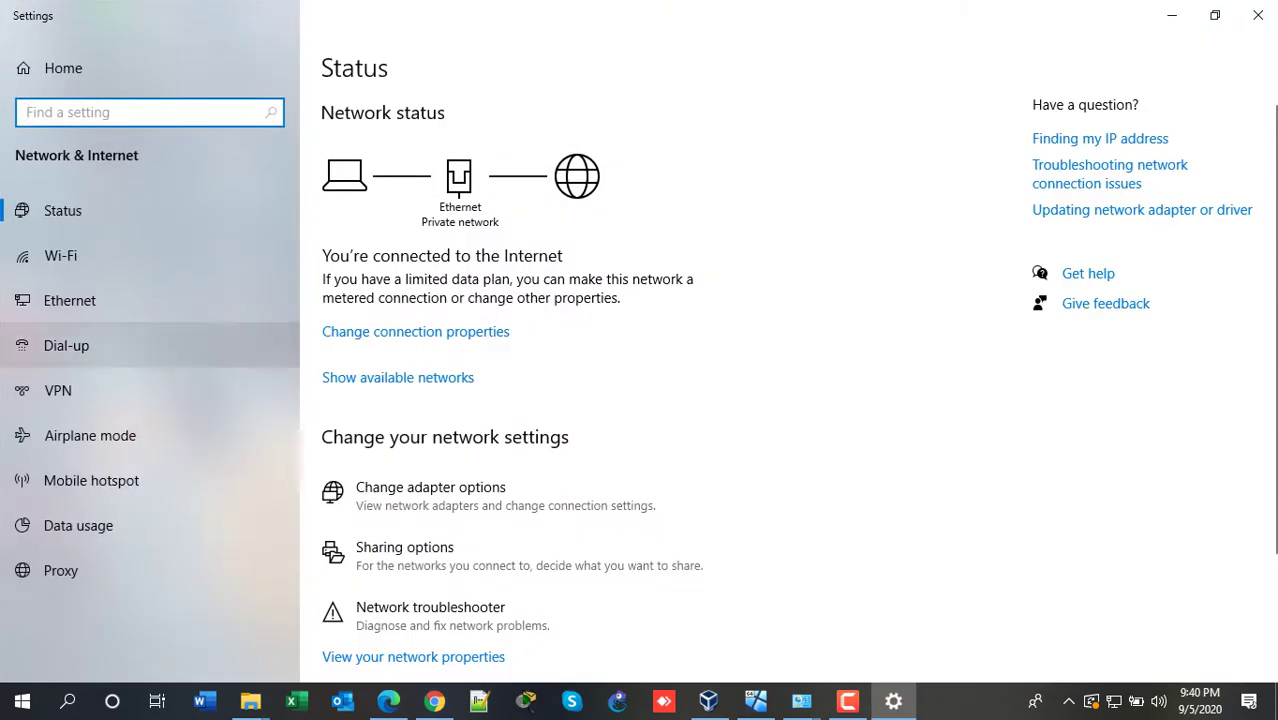
{"action": "left_click", "coordinate": [60, 255]}
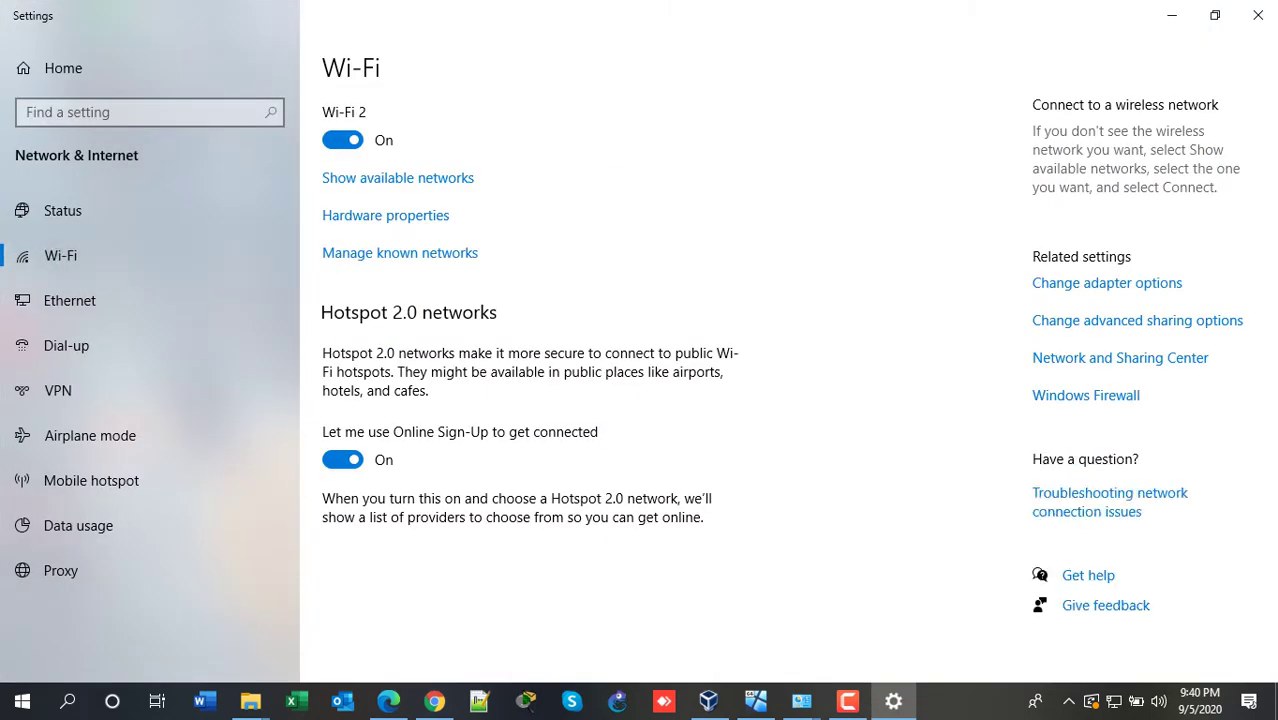
{"action": "left_click", "coordinate": [1137, 320]}
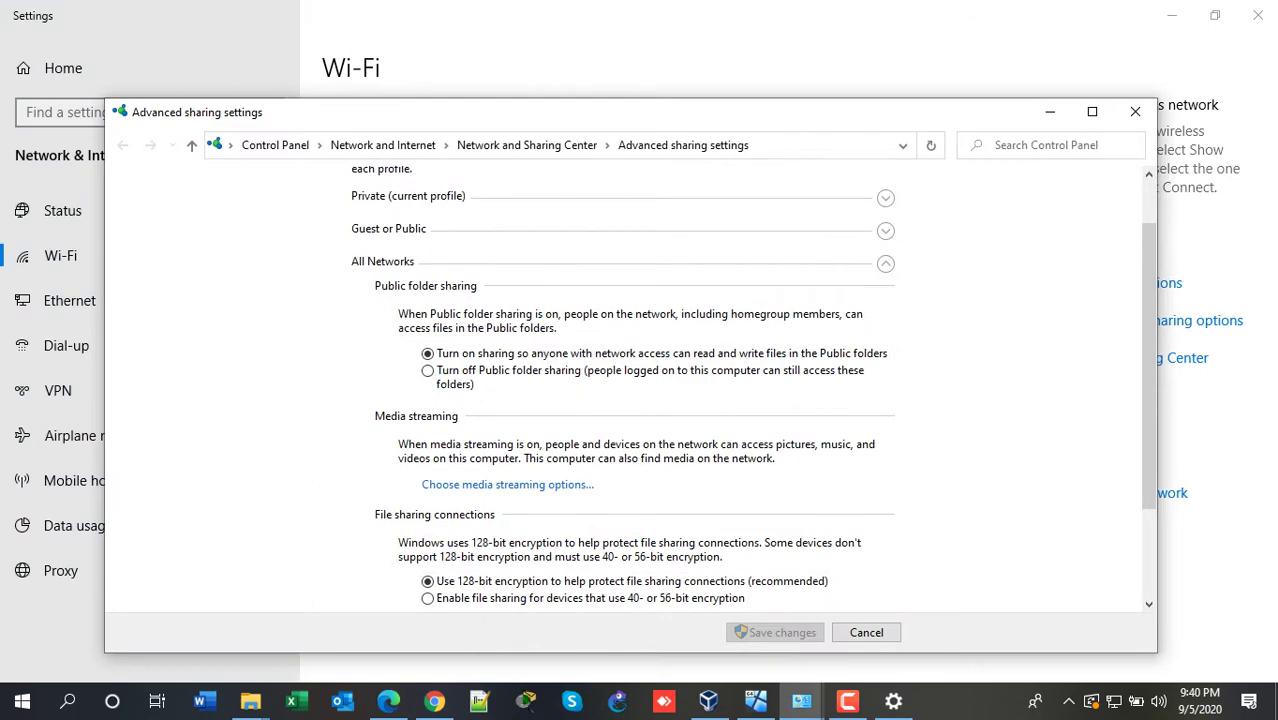
{"action": "left_click", "coordinate": [1092, 111]}
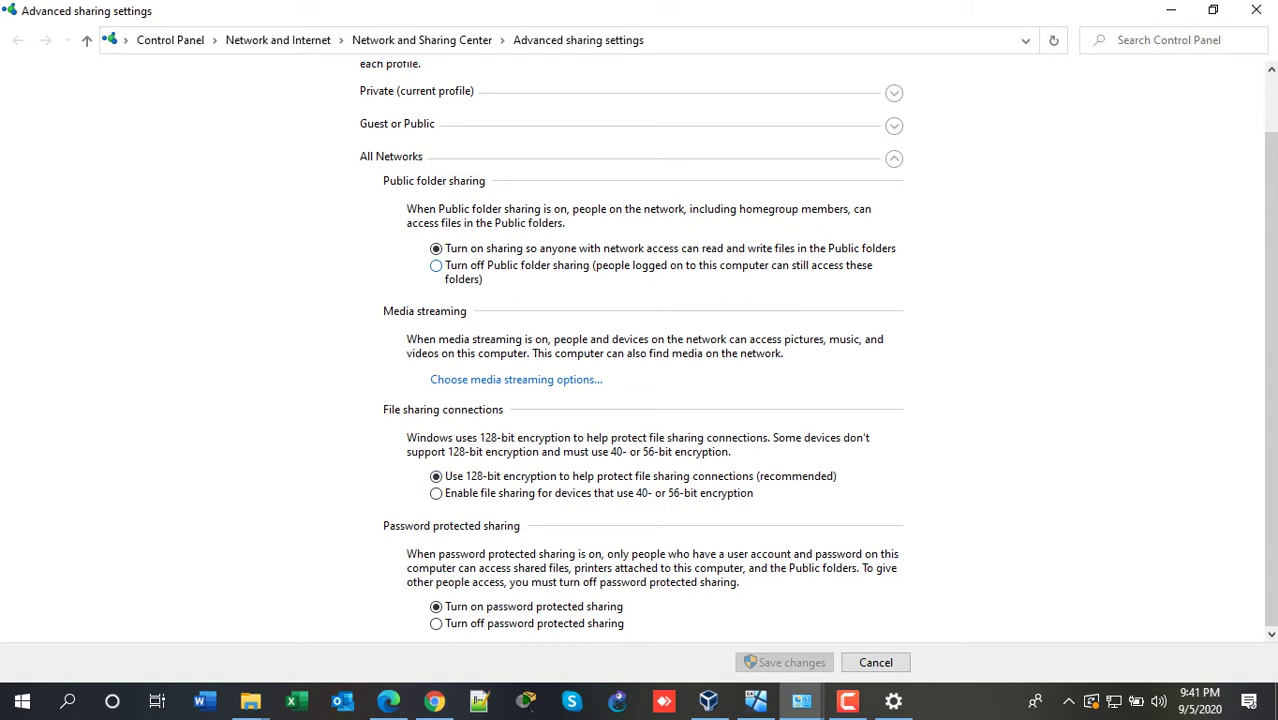
Step: Leave public folder sharing on and turn off password protected sharing for all networks
{"action": "left_click", "coordinate": [436, 265]}
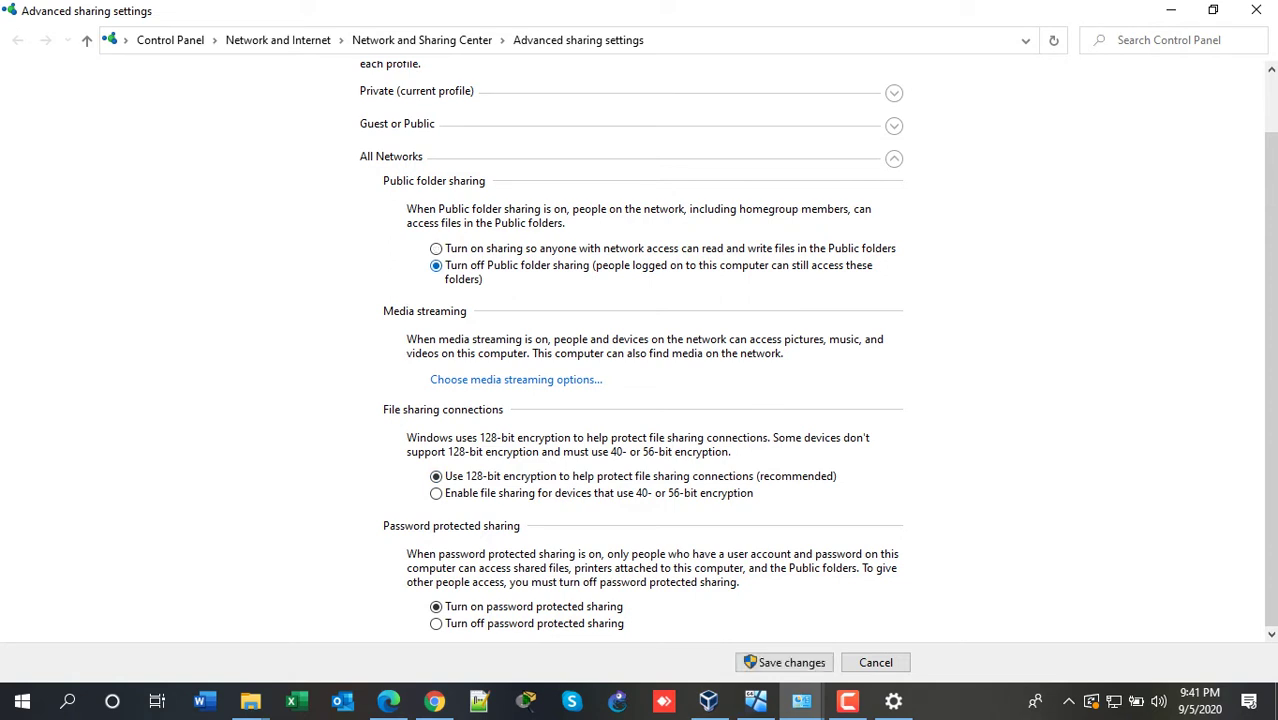
{"action": "left_click", "coordinate": [436, 248]}
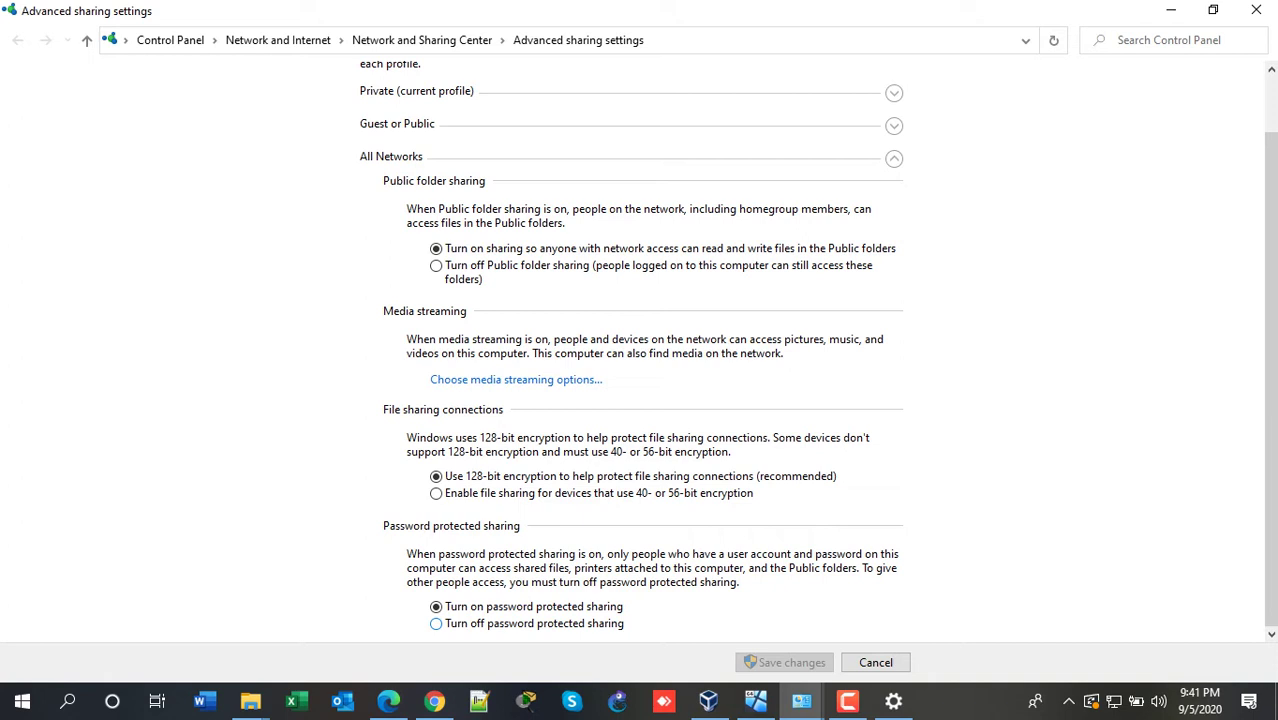
{"action": "key", "text": "Down"}
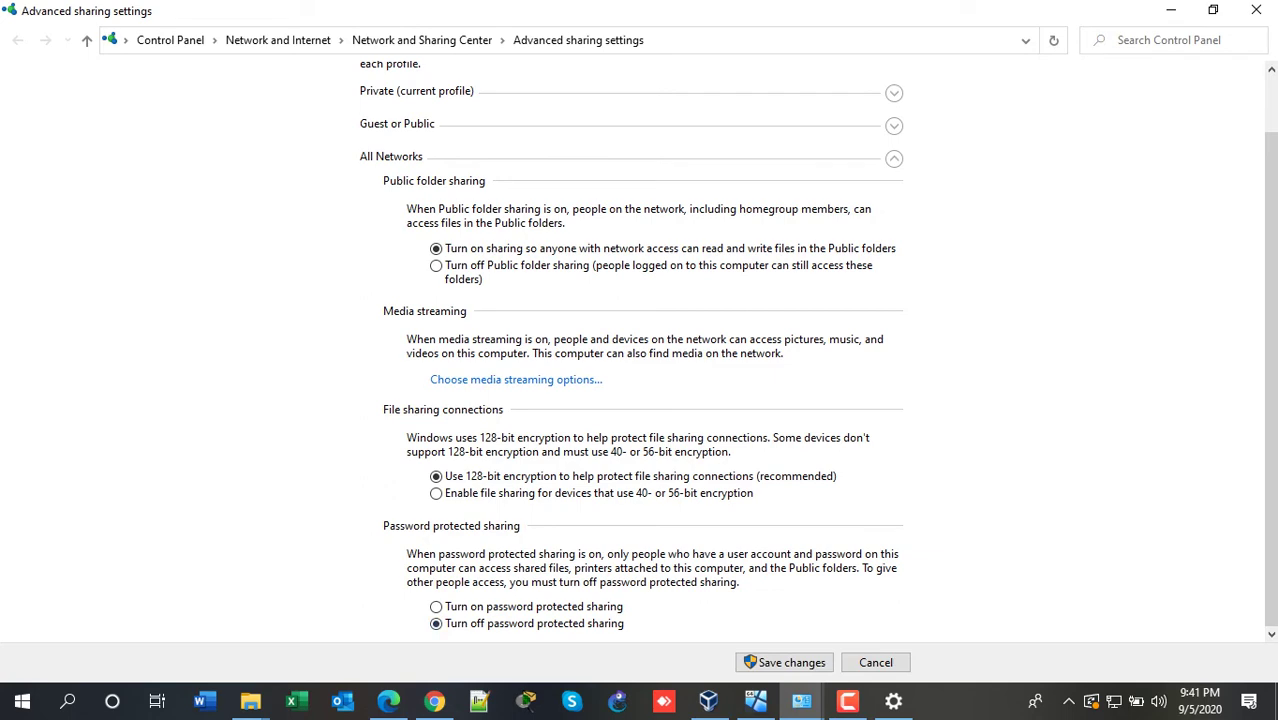
Step: Save password protected sharing as off and close Advanced sharing settings
{"action": "key", "text": "Tab"}
{"action": "key", "text": "space"}
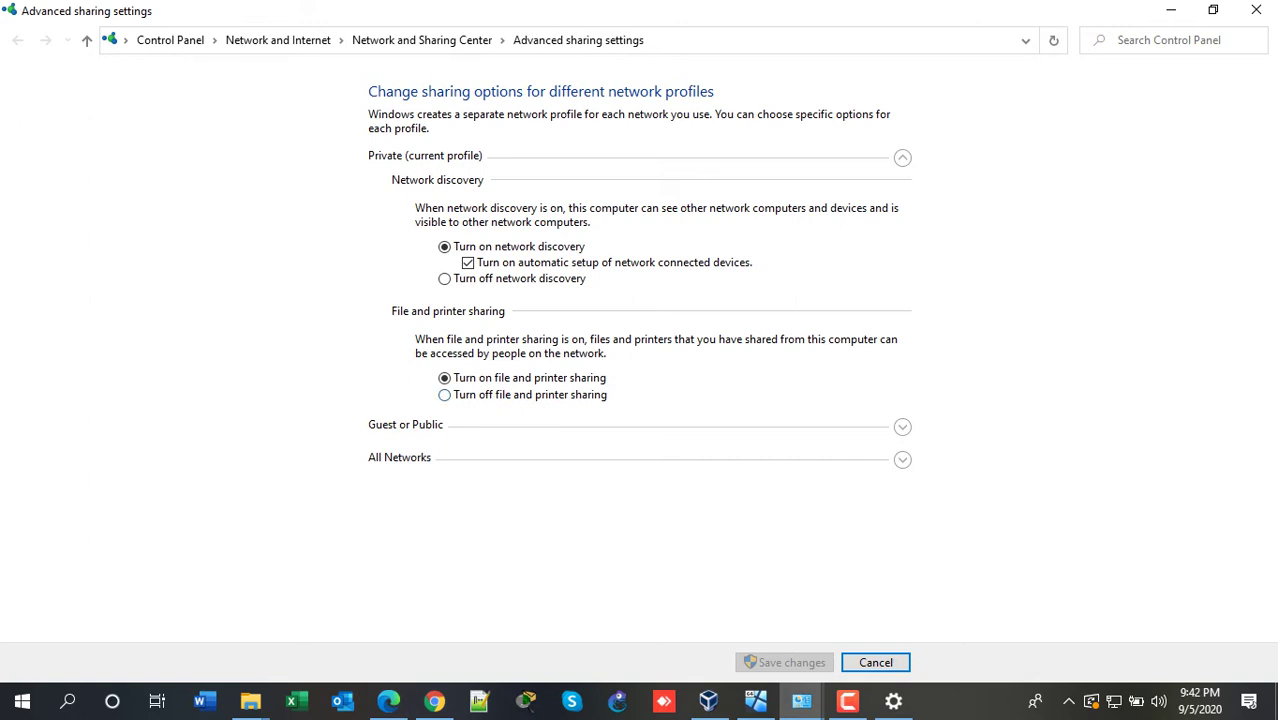
{"action": "left_click", "coordinate": [875, 662]}
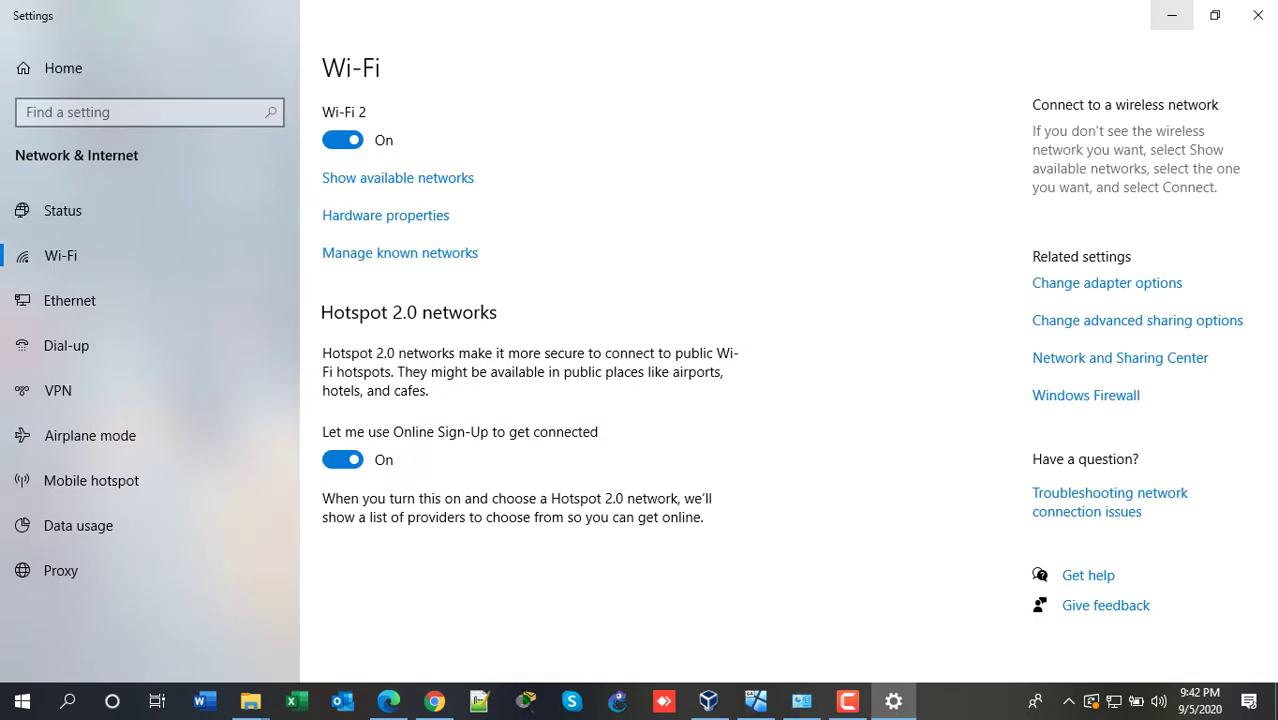
Step: Minimize the Settings window and bring up the Run dialog with Win+R
{"action": "left_click", "coordinate": [1172, 15]}
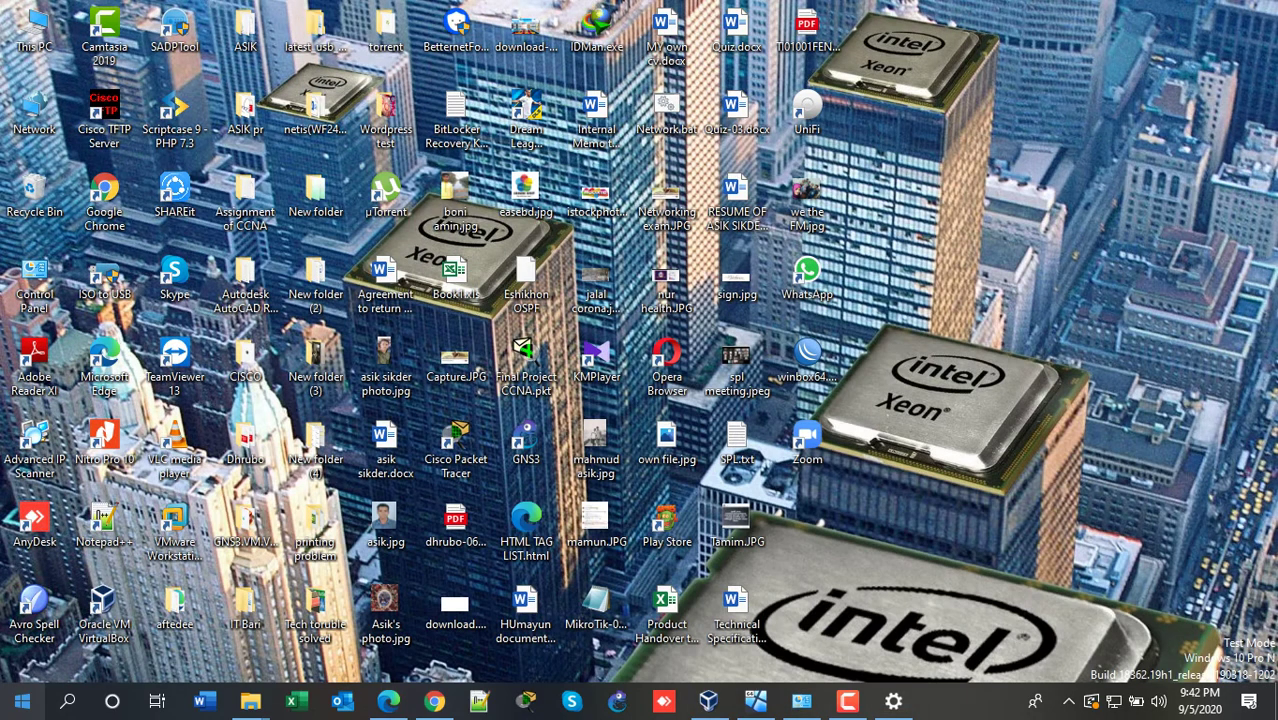
{"action": "left_click", "coordinate": [22, 701]}
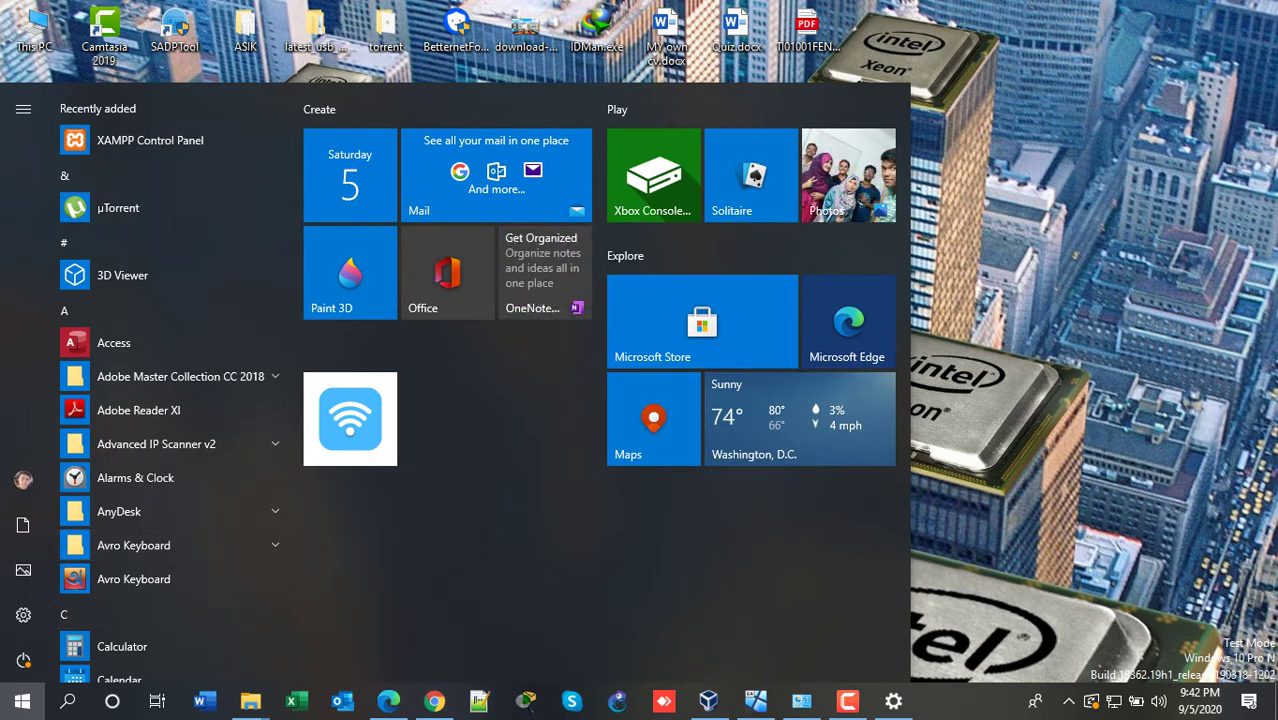
{"action": "key", "text": "super+r"}
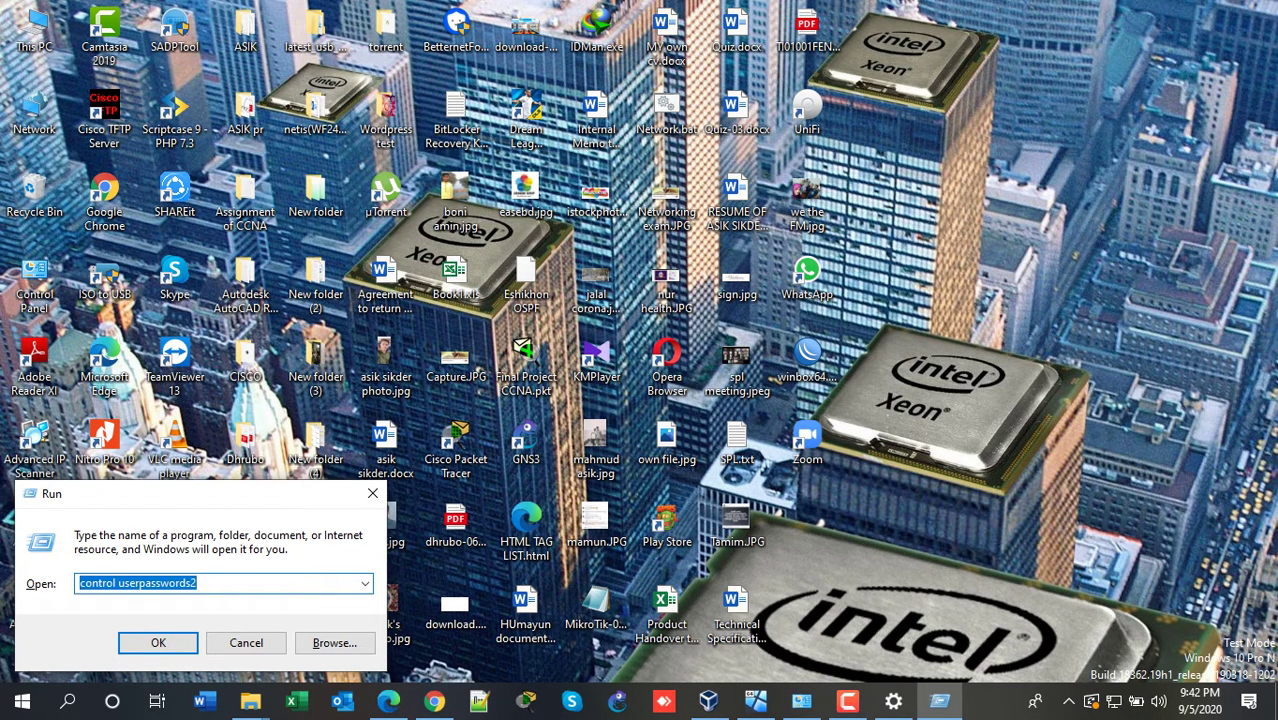
Step: Run 'control userpasswords2' to open the classic User Accounts window
{"action": "key", "text": "End"}
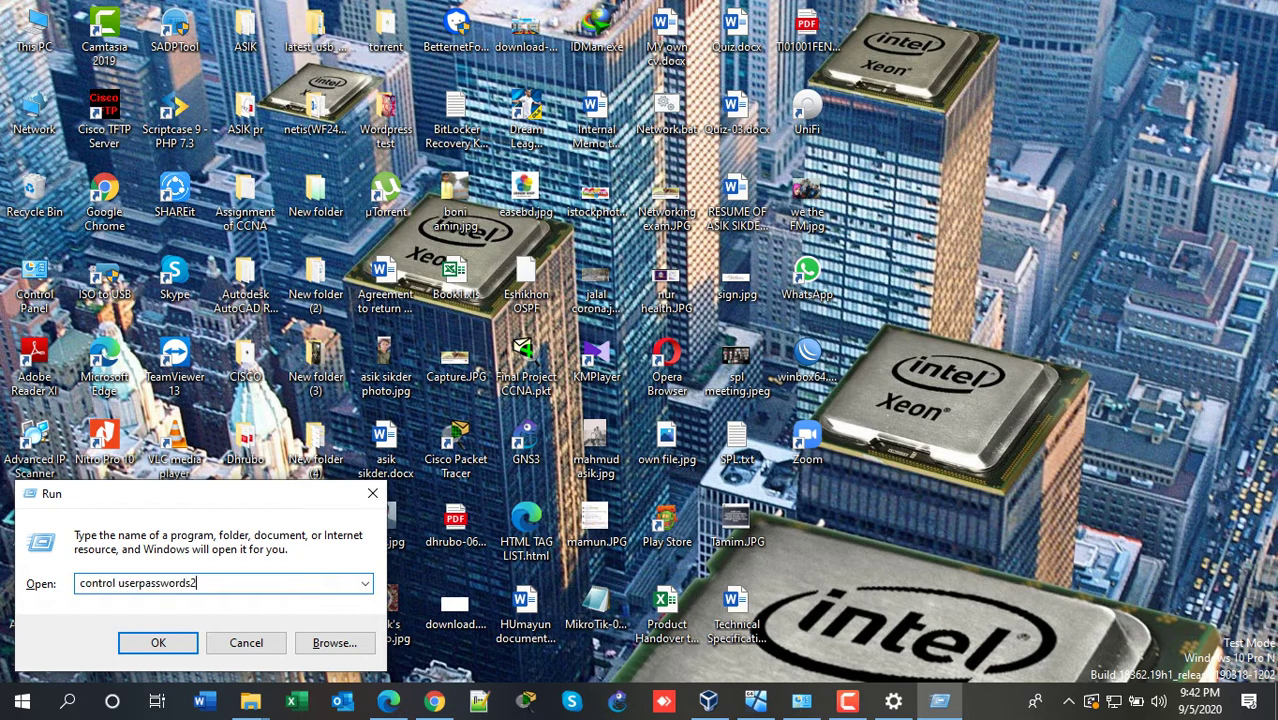
{"action": "key", "text": "shift+Left"}
{"action": "key", "text": "shift+Left"}
{"action": "key", "text": "shift+Left"}
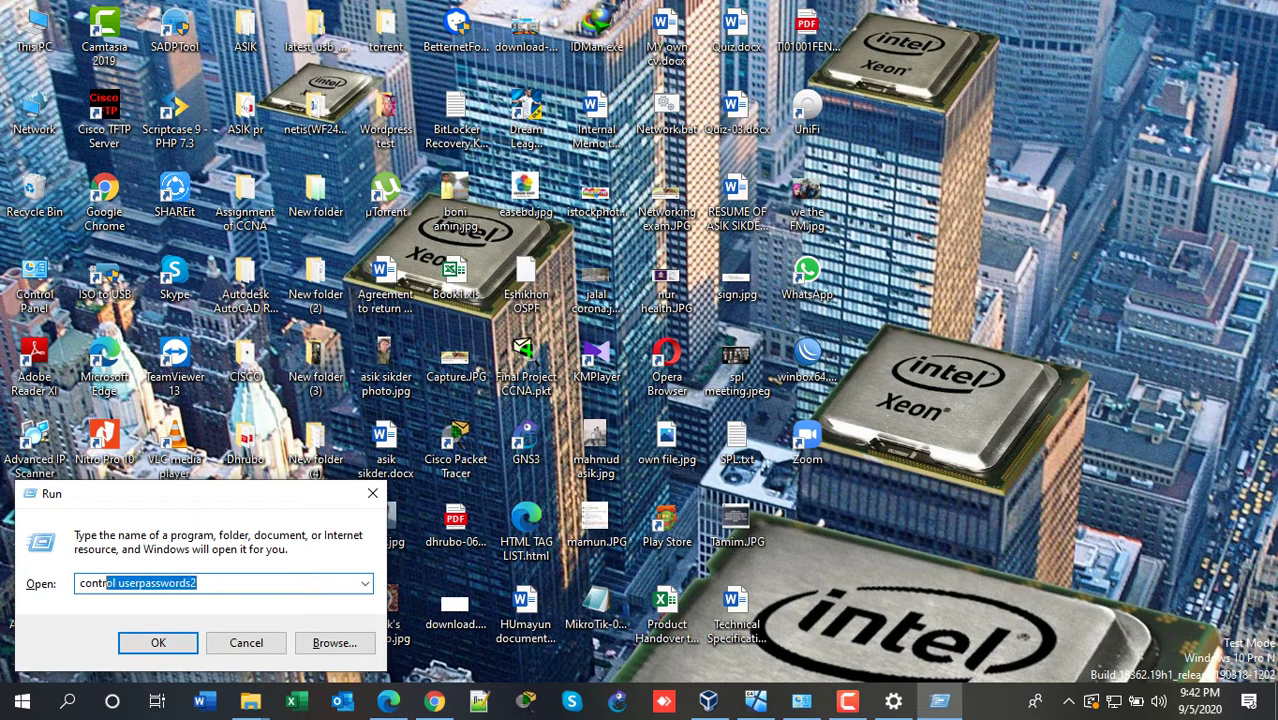
{"action": "key", "text": "shift+Left"}
{"action": "key", "text": "shift+Left"}
{"action": "key", "text": "shift+Left"}
{"action": "key", "text": "End"}
{"action": "key", "text": "shift+Left"}
{"action": "key", "text": "shift+Left"}
{"action": "key", "text": "shift+Left"}
{"action": "key", "text": "shift+Left"}
{"action": "key", "text": "shift+Left"}
{"action": "key", "text": "shift+Left"}
{"action": "key", "text": "End"}
{"action": "key", "text": "shift+Left"}
{"action": "key", "text": "shift+Left"}
{"action": "key", "text": "shift+Left"}
{"action": "key", "text": "shift+Right"}
{"action": "key", "text": "shift+Right"}
{"action": "key", "text": "shift+Right"}
{"action": "key", "text": "End"}
{"action": "key", "text": "shift+Left"}
{"action": "key", "text": "shift+Left"}
{"action": "key", "text": "shift+Left"}
{"action": "key", "text": "shift+Home"}
{"action": "key", "text": "End"}
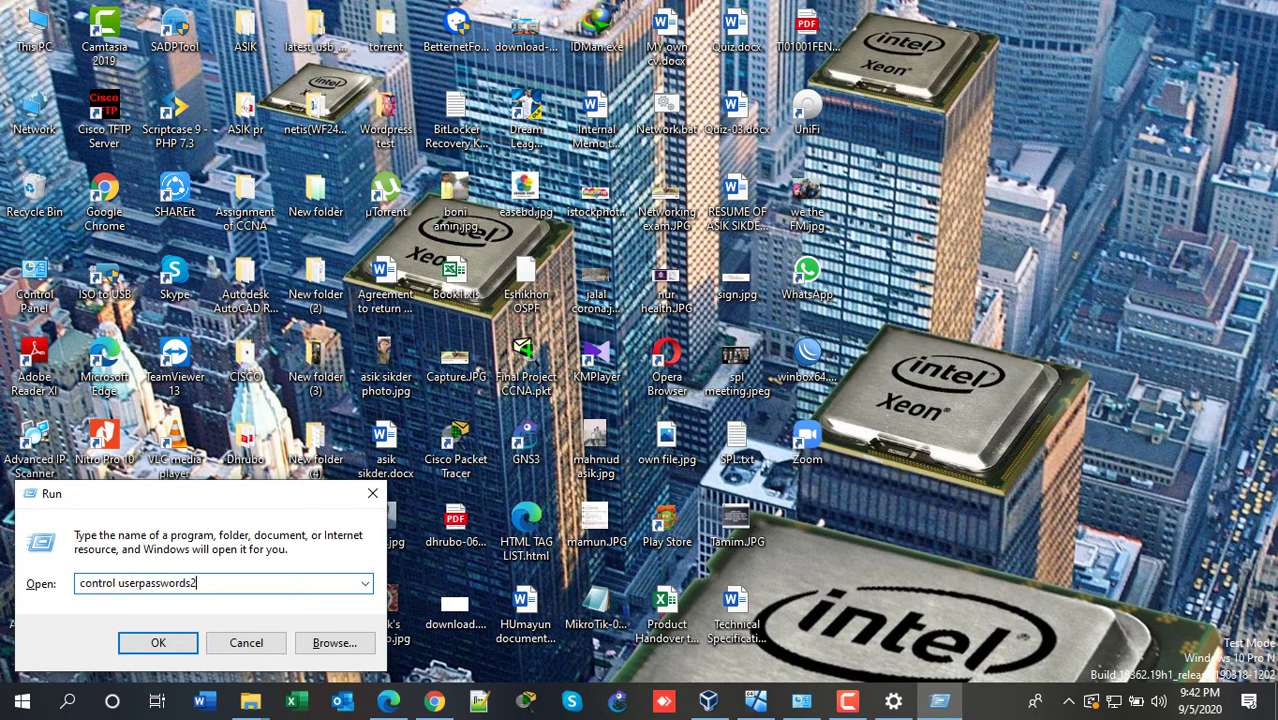
{"action": "key", "text": "ctrl+shift+Left"}
{"action": "key", "text": "ctrl+shift+Left"}
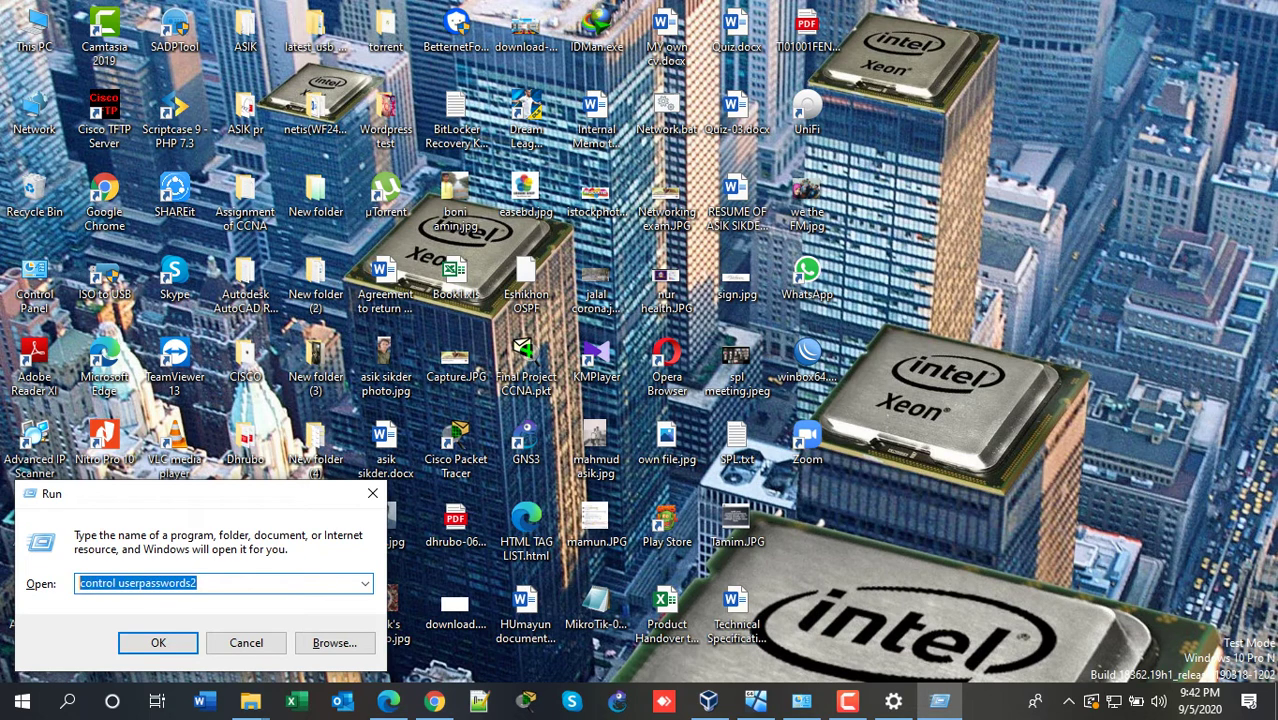
{"action": "key", "text": "End"}
{"action": "key", "text": "ctrl+shift+Left"}
{"action": "key", "text": "ctrl+shift+Left"}
{"action": "key", "text": "End"}
{"action": "key", "text": "ctrl+shift+Left"}
{"action": "key", "text": "ctrl+shift+Left"}
{"action": "key", "text": "Return"}
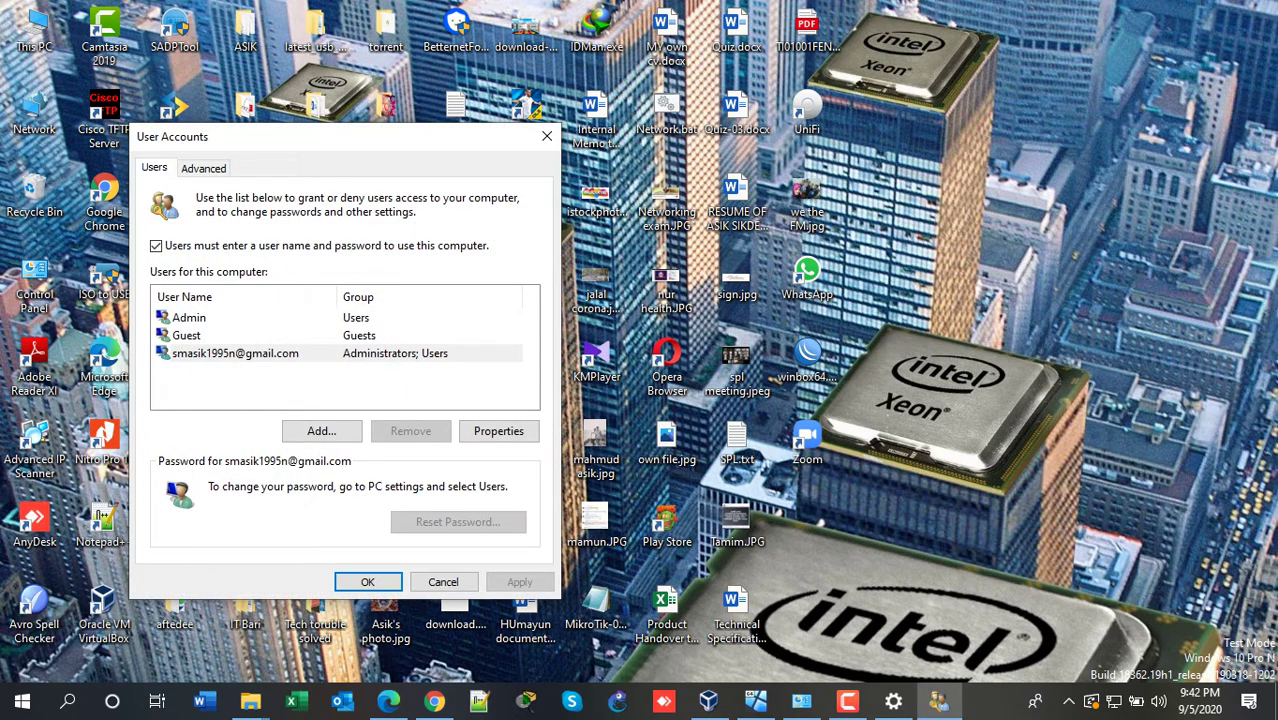
Step: Reset the Guest account's password to blank, then close User Accounts with OK
{"action": "left_click", "coordinate": [245, 336]}
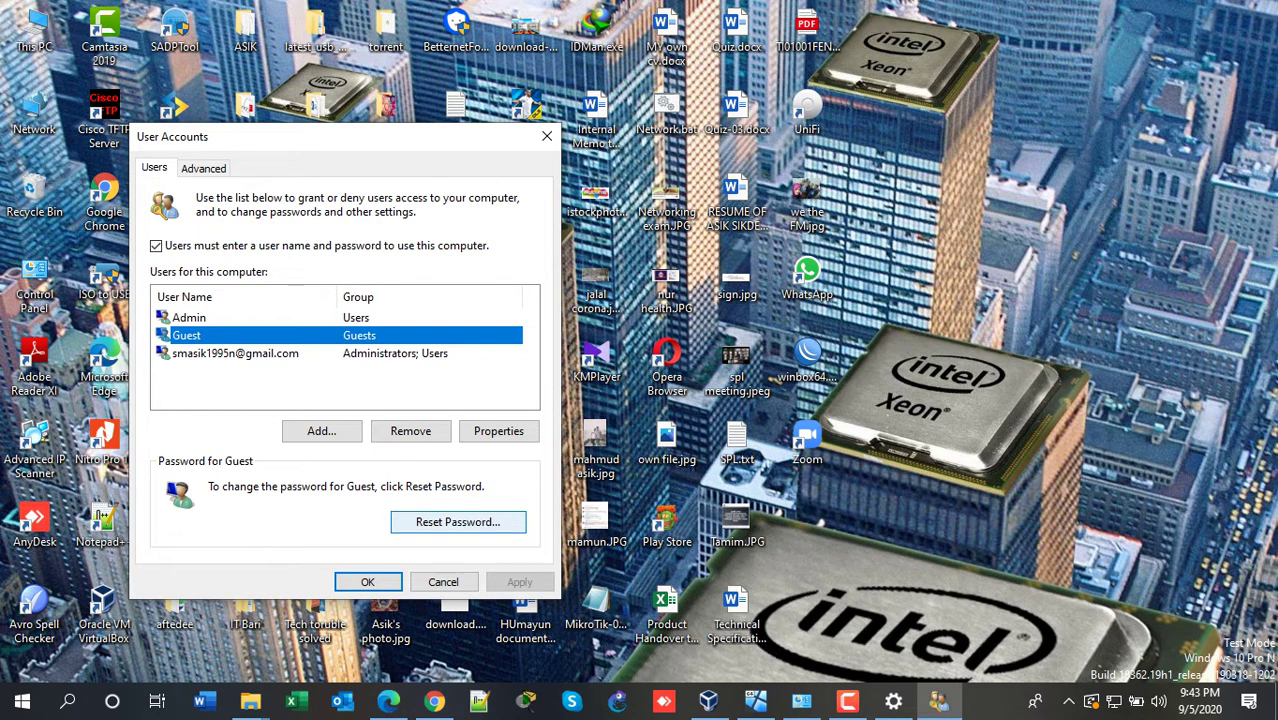
{"action": "left_click", "coordinate": [458, 521]}
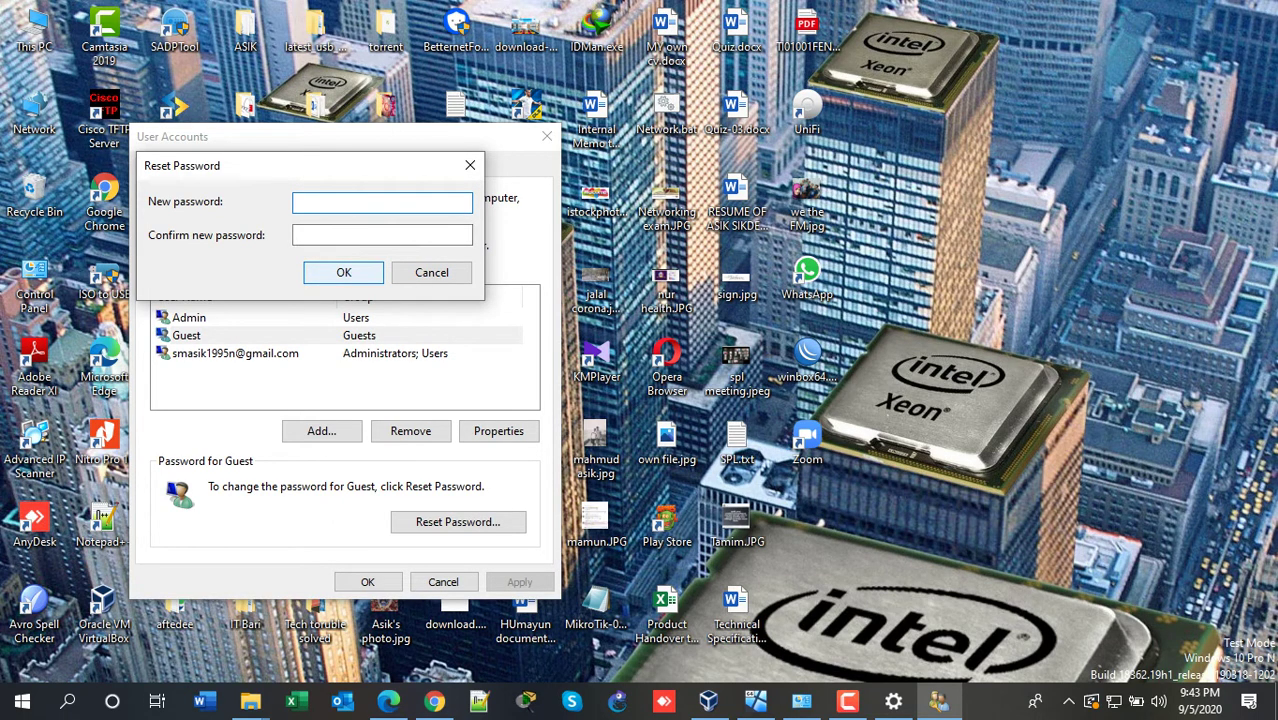
{"action": "key", "text": "Return"}
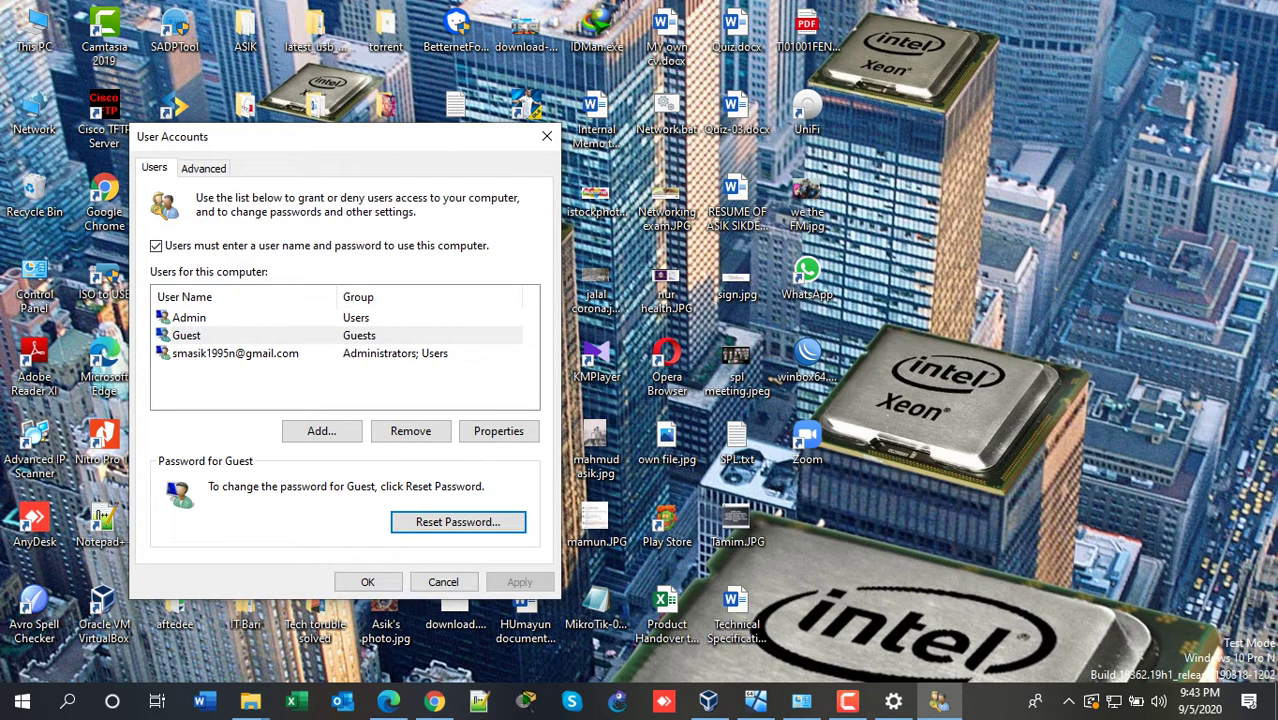
{"action": "key", "text": "shift+Tab"}
{"action": "key", "text": "shift+Tab"}
{"action": "key", "text": "shift+Tab"}
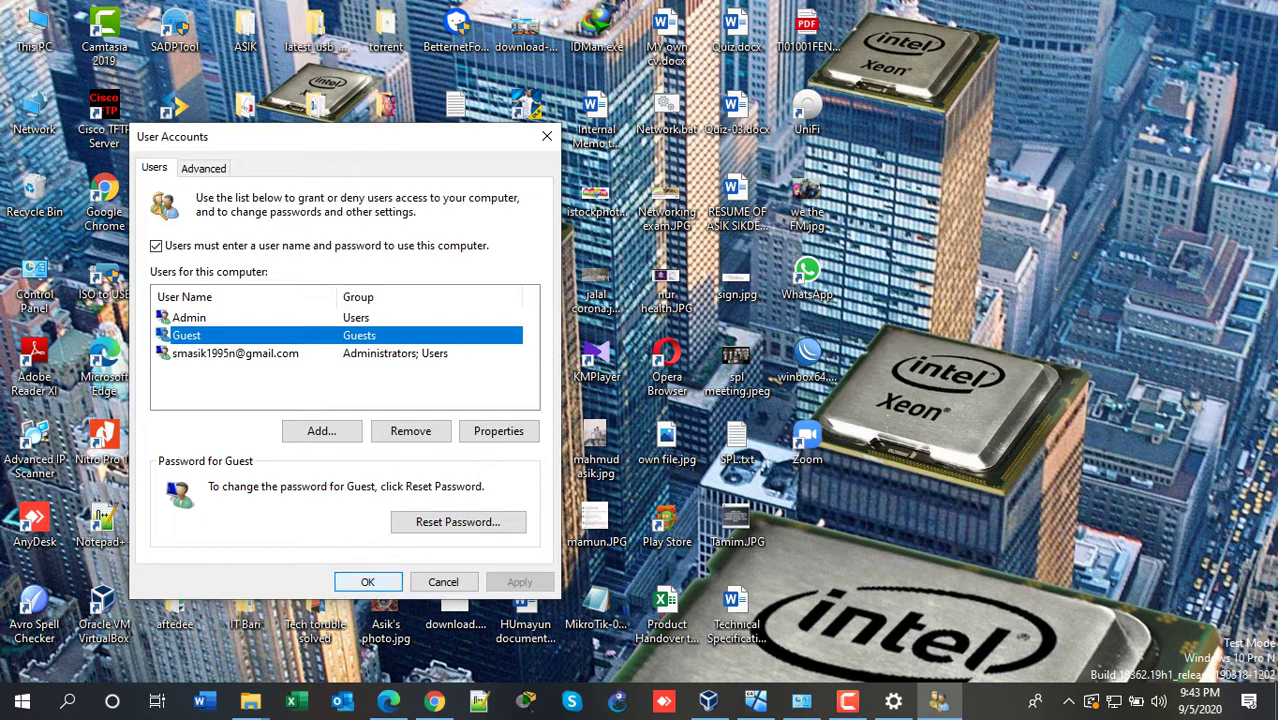
{"action": "key", "text": "Return"}
Step: Refresh the desktop four times from its context menu
{"action": "key", "text": "shift+F10"}
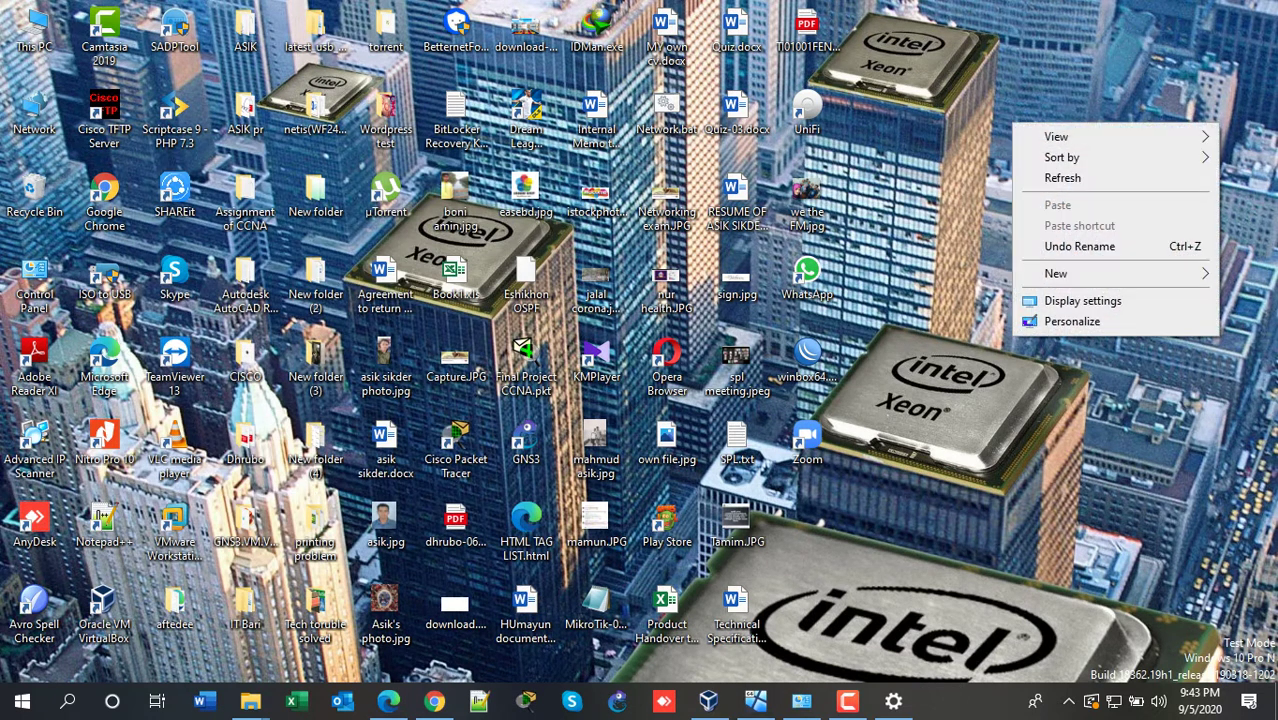
{"action": "key", "text": "Down"}
{"action": "key", "text": "Down"}
{"action": "key", "text": "Down"}
{"action": "key", "text": "Return"}
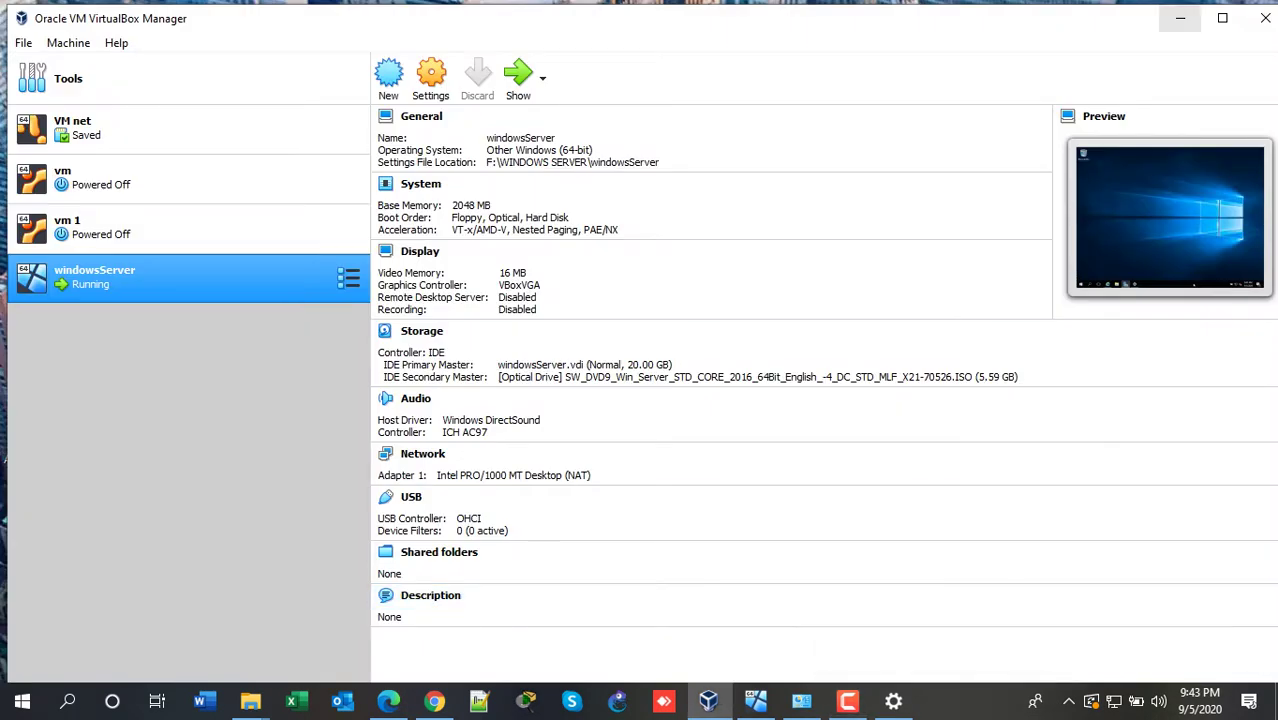
{"action": "left_click", "coordinate": [1180, 18]}
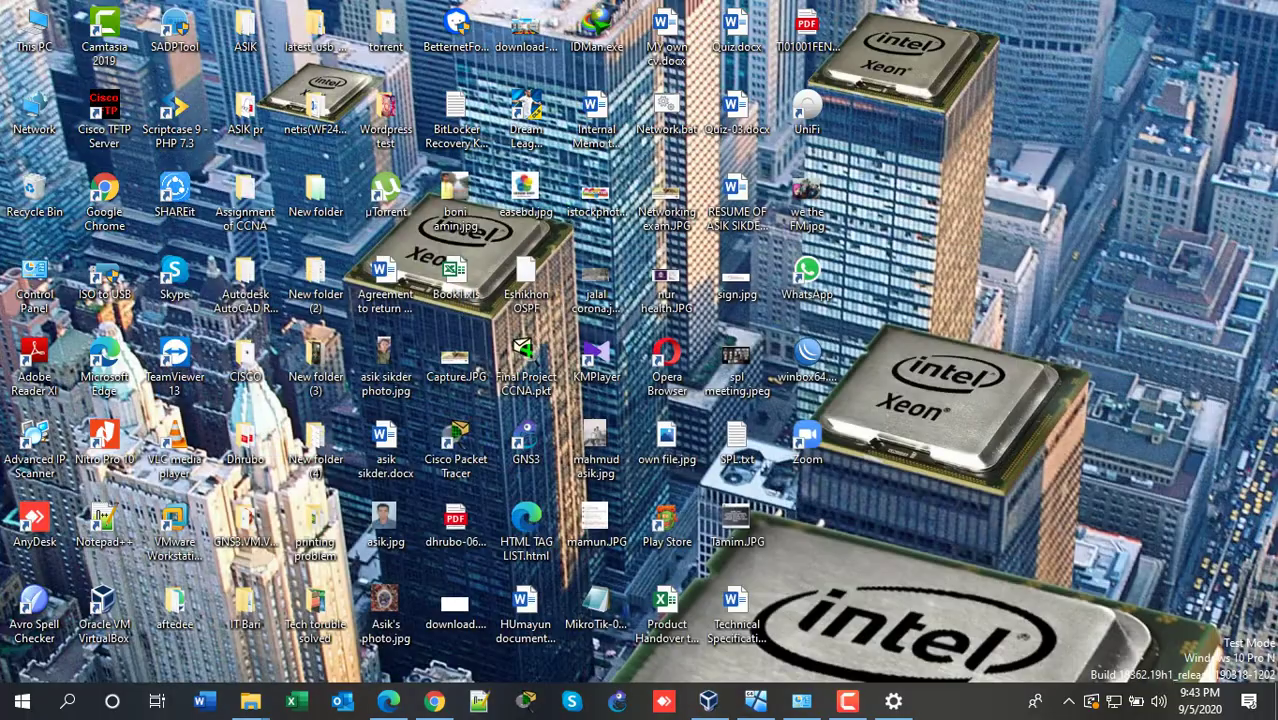
{"action": "key", "text": "shift+F10"}
{"action": "key", "text": "Down"}
{"action": "key", "text": "Down"}
{"action": "key", "text": "Down"}
{"action": "key", "text": "Return"}
{"action": "key", "text": "shift+F10"}
{"action": "key", "text": "Down"}
{"action": "key", "text": "Down"}
{"action": "key", "text": "Down"}
{"action": "key", "text": "Return"}
{"action": "key", "text": "shift+F10"}
{"action": "key", "text": "Down"}
{"action": "key", "text": "Down"}
{"action": "key", "text": "Down"}
{"action": "key", "text": "Return"}
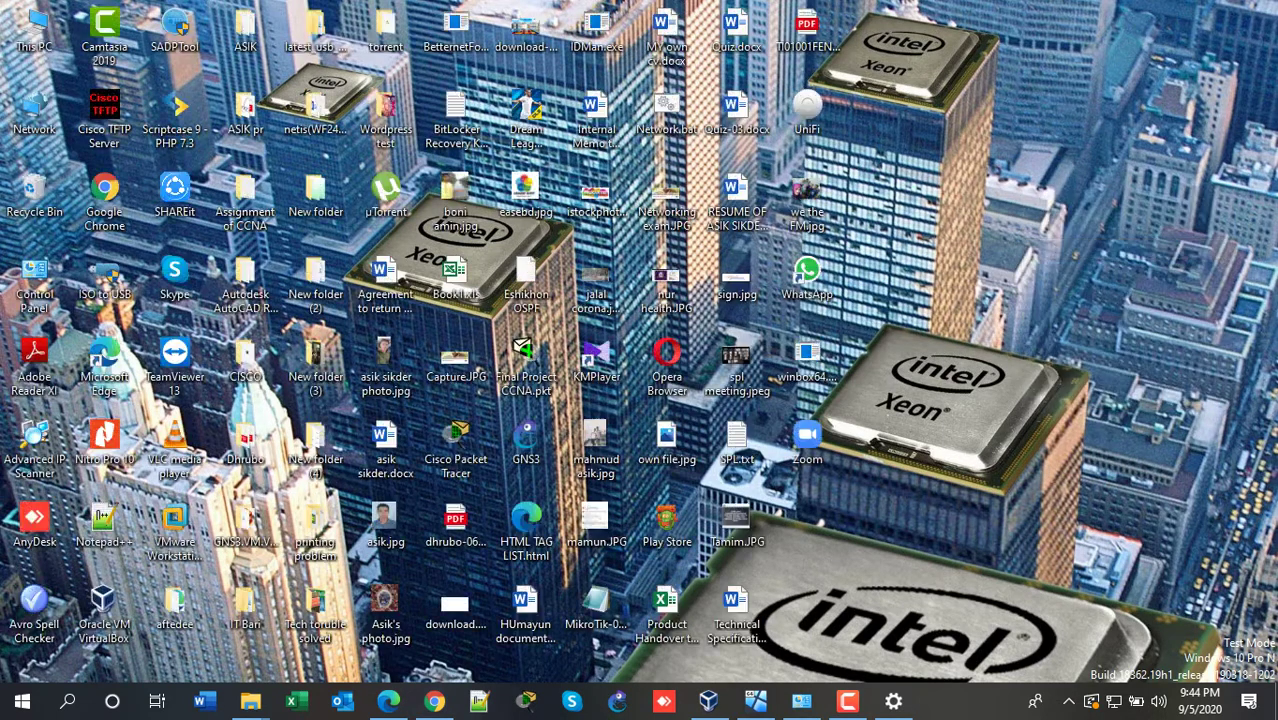
Step: Refresh twice more and restore VirtualBox Manager showing windowsServer running
{"action": "key", "text": "shift+F10"}
{"action": "key", "text": "Down"}
{"action": "key", "text": "Down"}
{"action": "key", "text": "Down"}
{"action": "key", "text": "Return"}
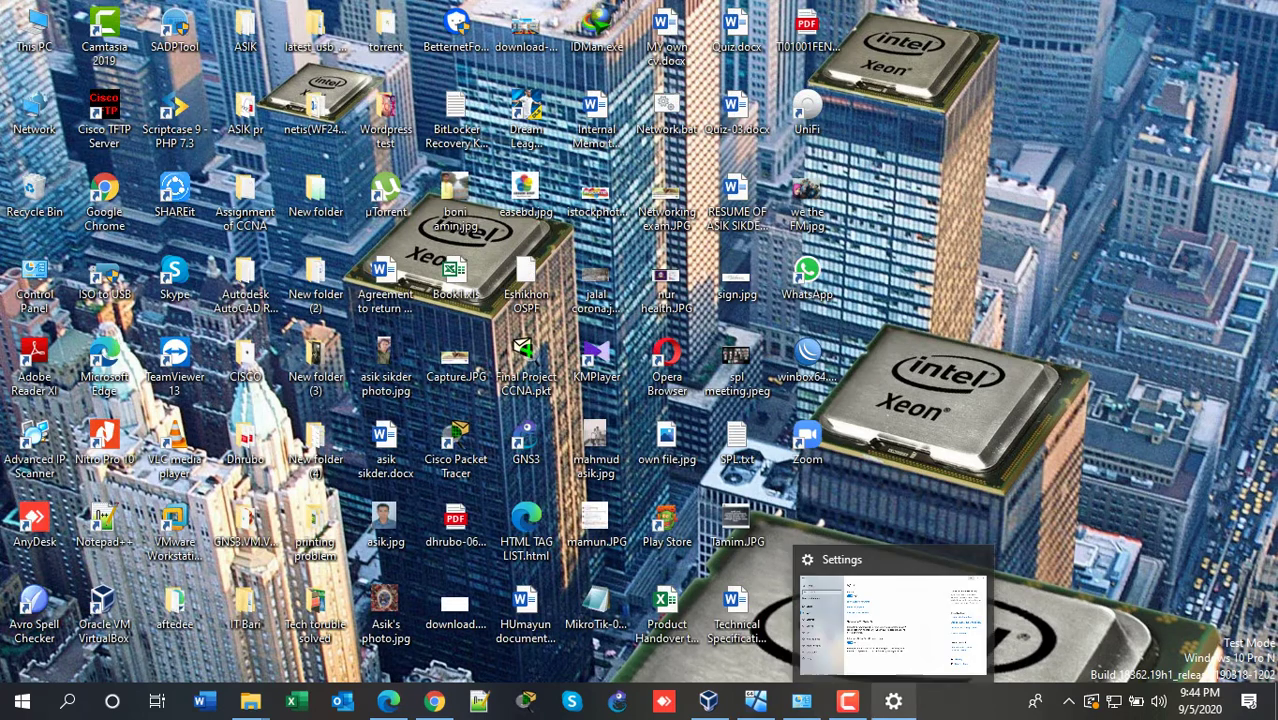
{"action": "key", "text": "shift+F10"}
{"action": "key", "text": "Down"}
{"action": "key", "text": "Down"}
{"action": "key", "text": "Down"}
{"action": "key", "text": "Return"}
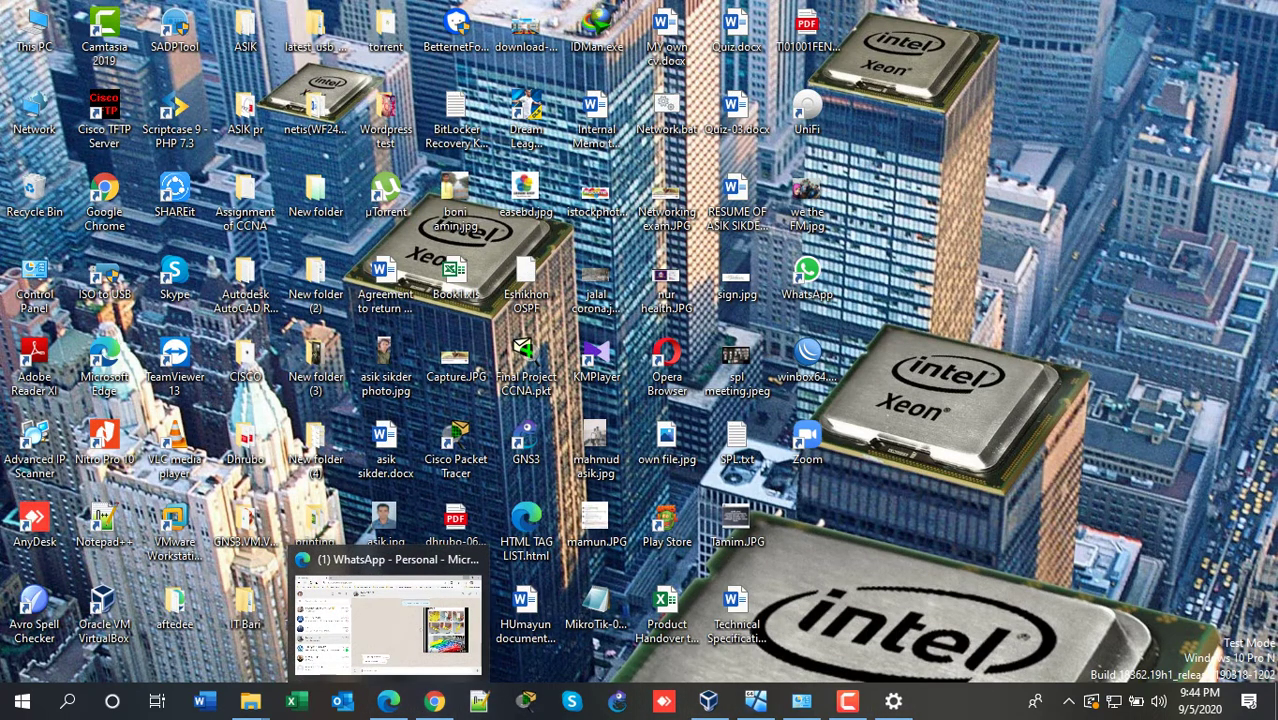
{"action": "left_click", "coordinate": [708, 700]}
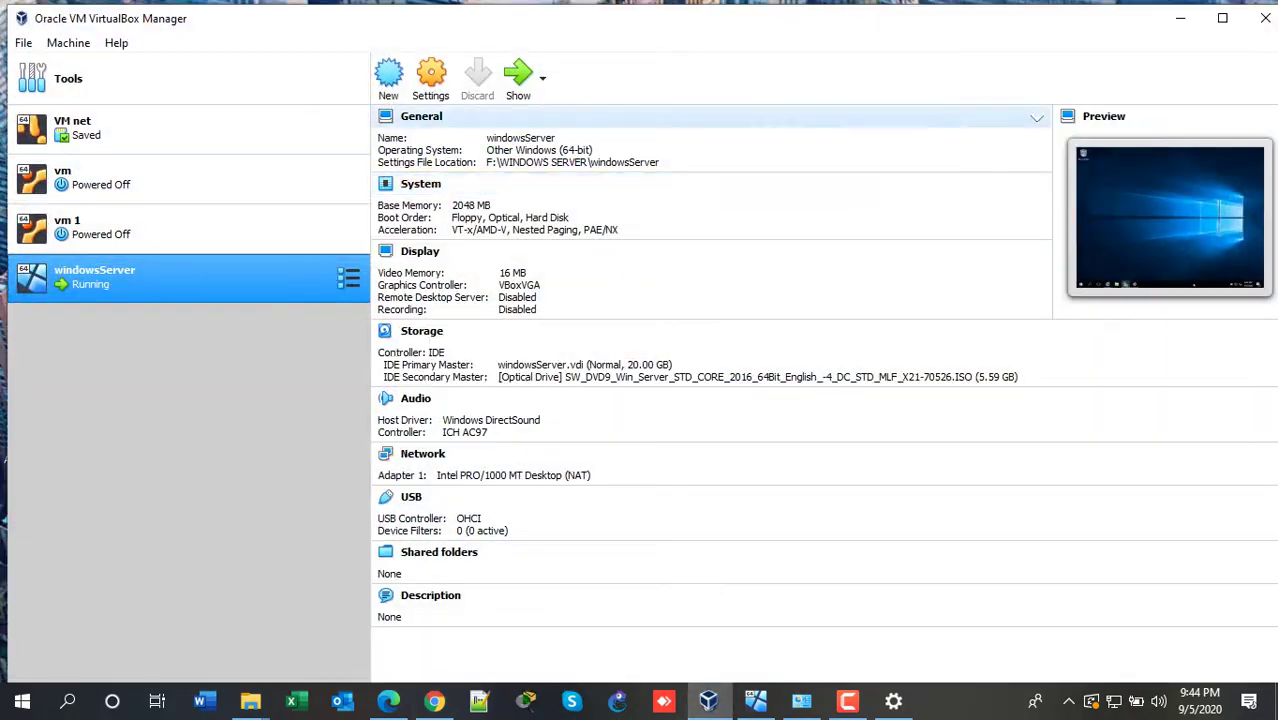
Step: Inside windowsServer, run \\192.168.1.125, open the Asik share password-free, then close Explorer
{"action": "left_click", "coordinate": [519, 76]}
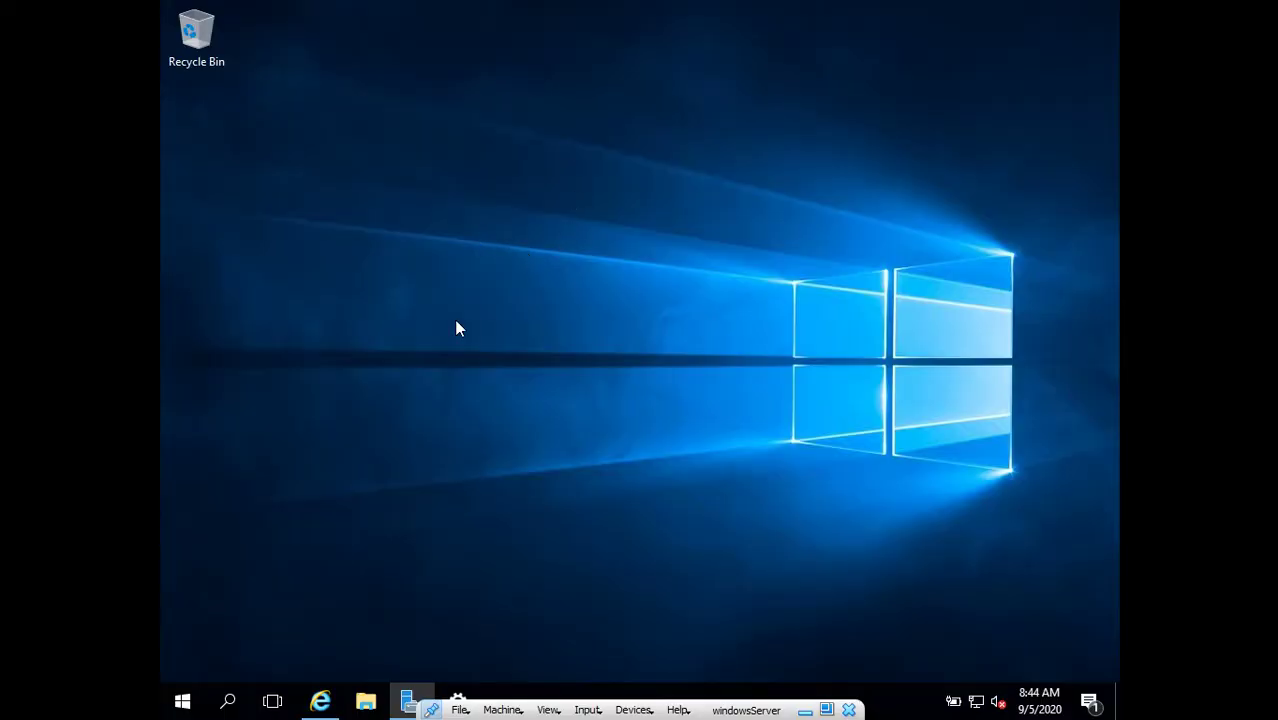
{"action": "key", "text": "super+r"}
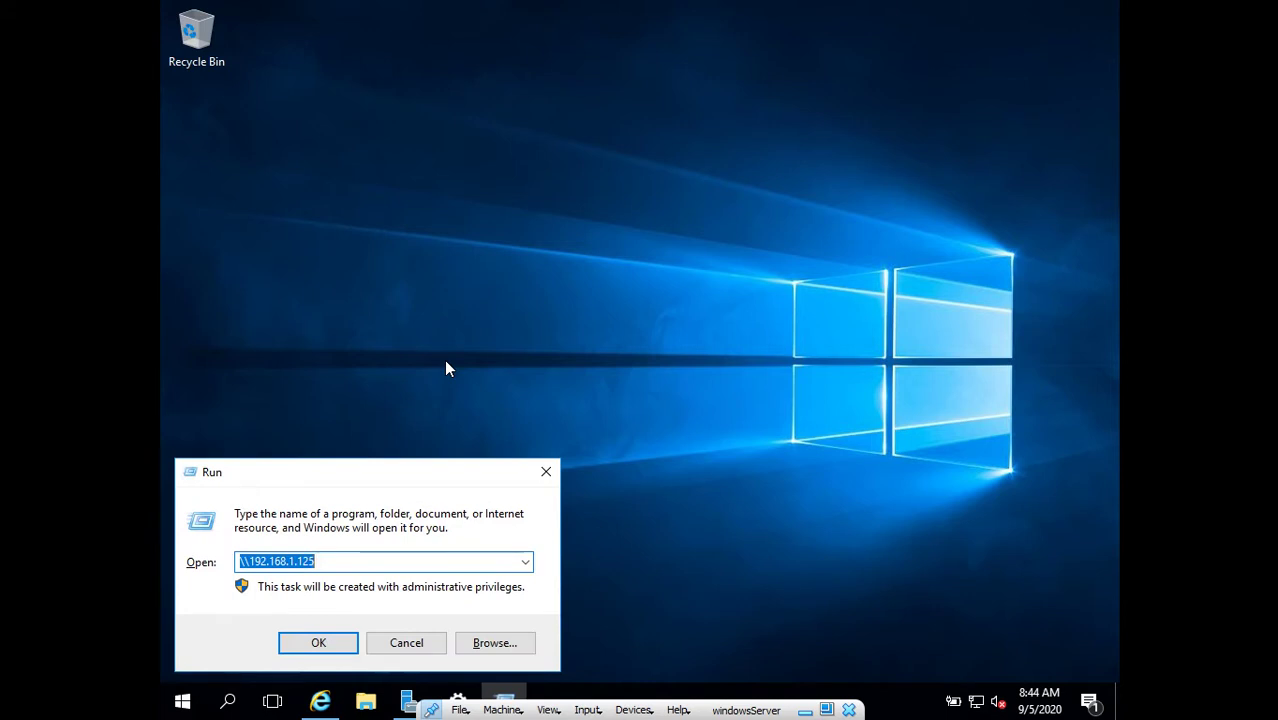
{"action": "key", "text": "Return"}
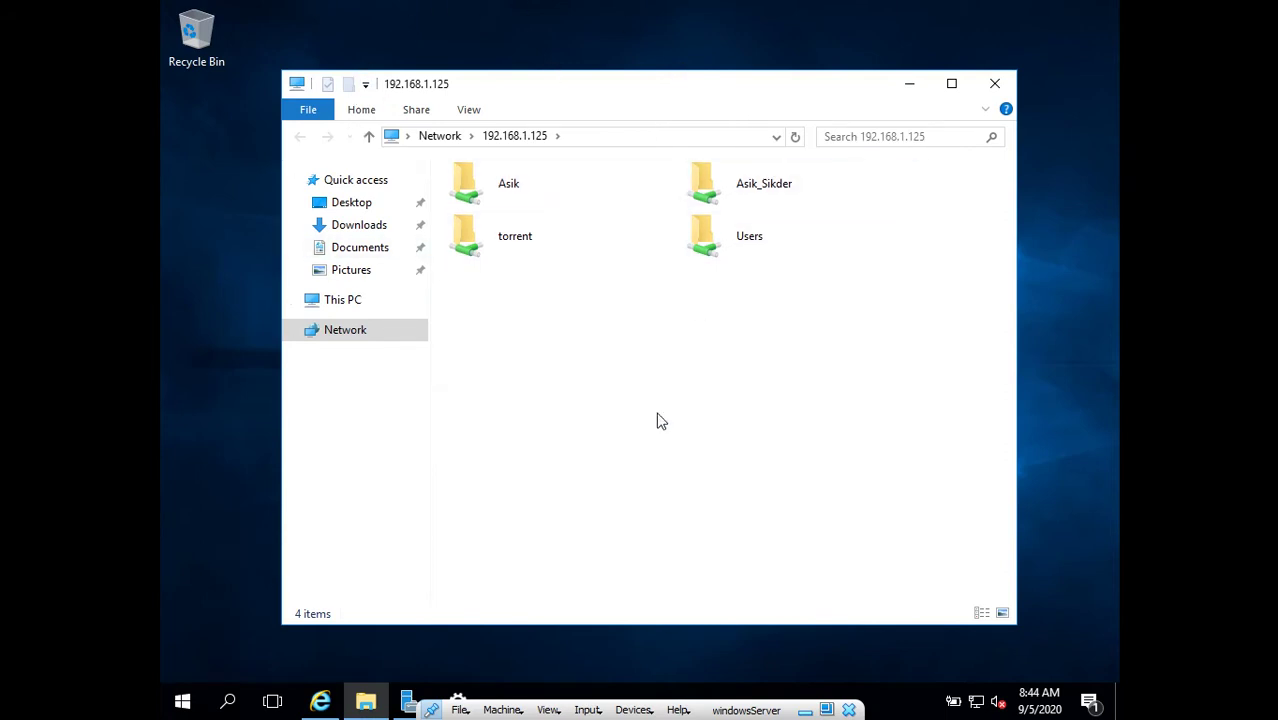
{"action": "double_click", "coordinate": [512, 185]}
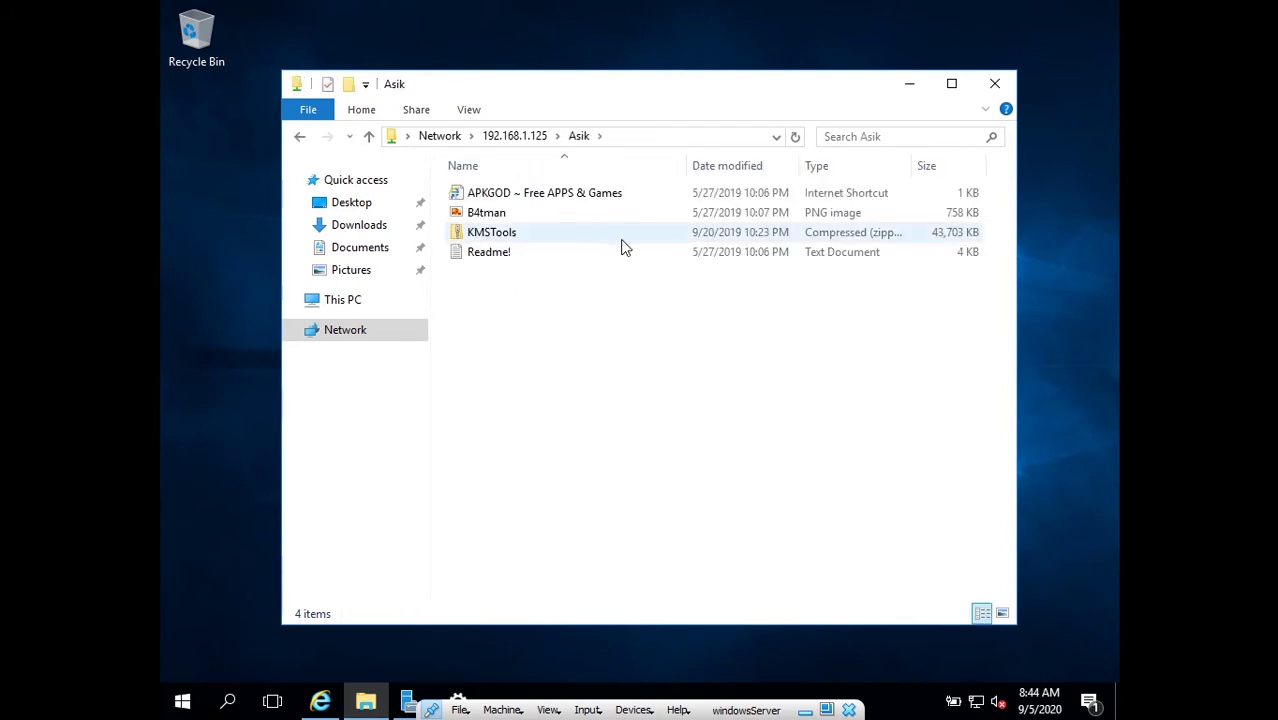
{"action": "left_click", "coordinate": [995, 83]}
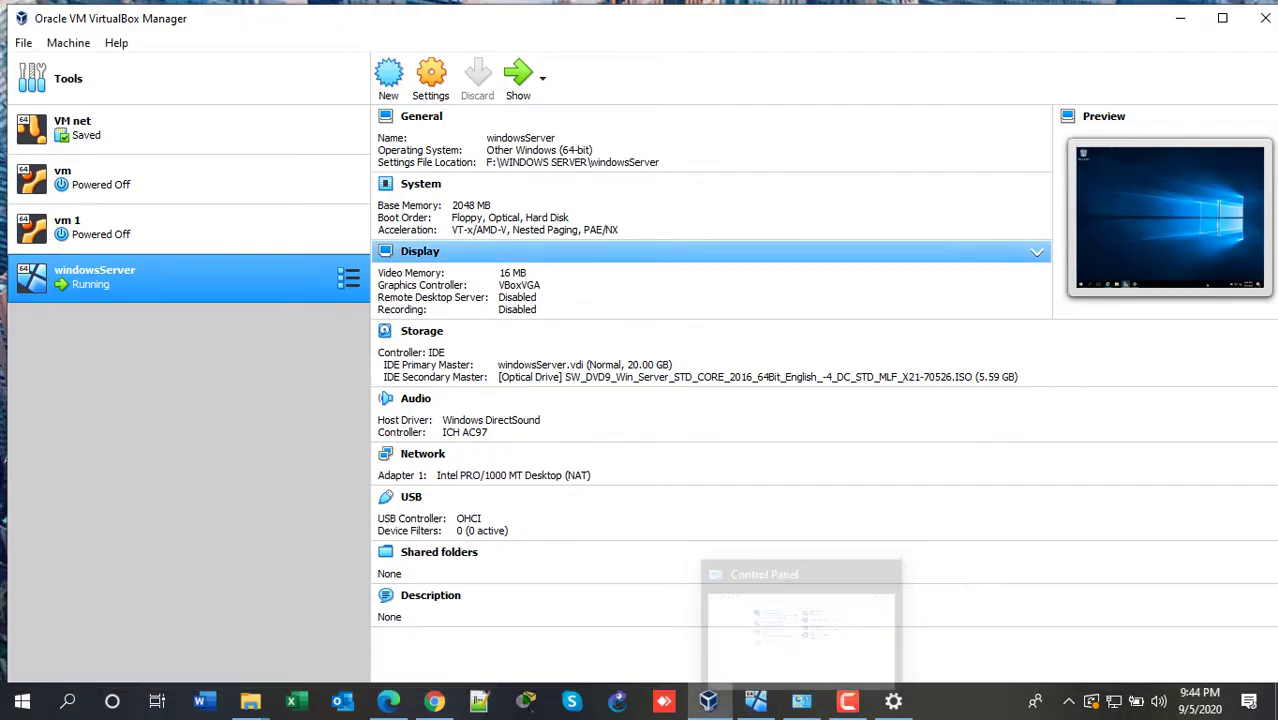
Step: Reveal the host desktop with Win+D and refresh it three times
{"action": "key", "text": "super+d"}
{"action": "right_click", "coordinate": [952, 234]}
{"action": "right_click", "coordinate": [943, 111]}
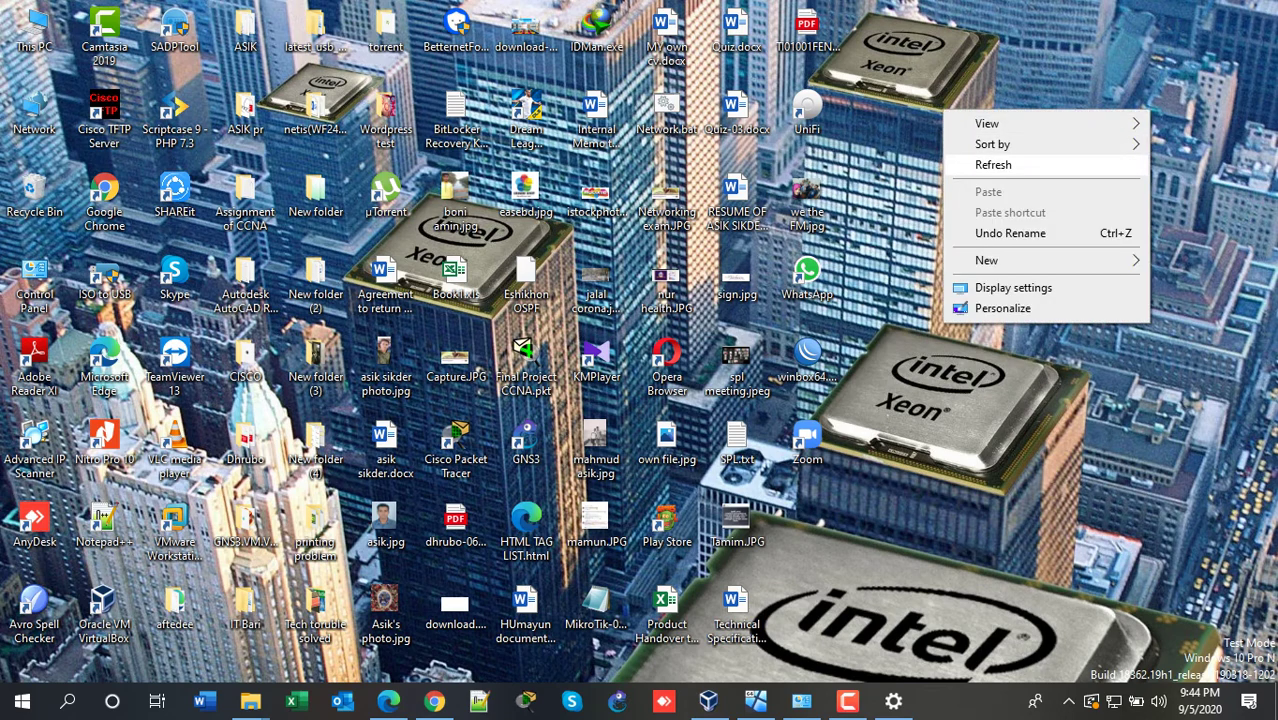
{"action": "left_click", "coordinate": [993, 164]}
{"action": "right_click", "coordinate": [948, 68]}
{"action": "left_click", "coordinate": [995, 122]}
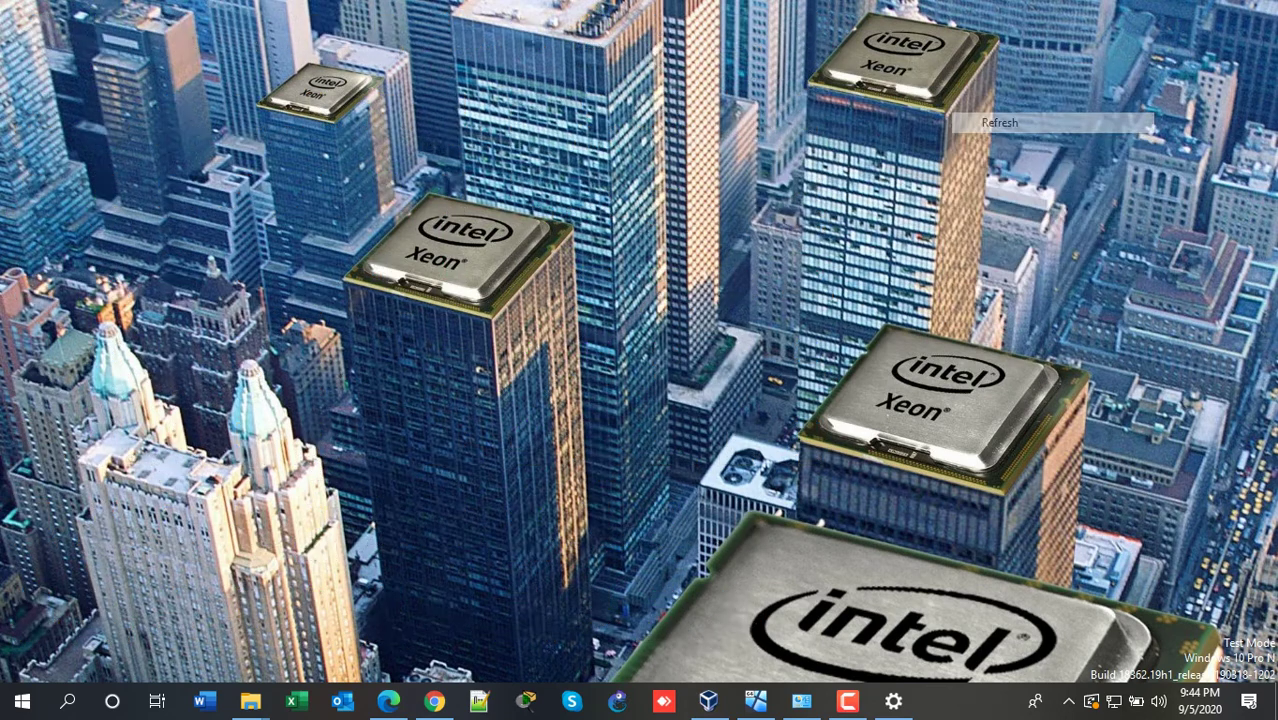
{"action": "right_click", "coordinate": [988, 131]}
{"action": "left_click", "coordinate": [1025, 186]}
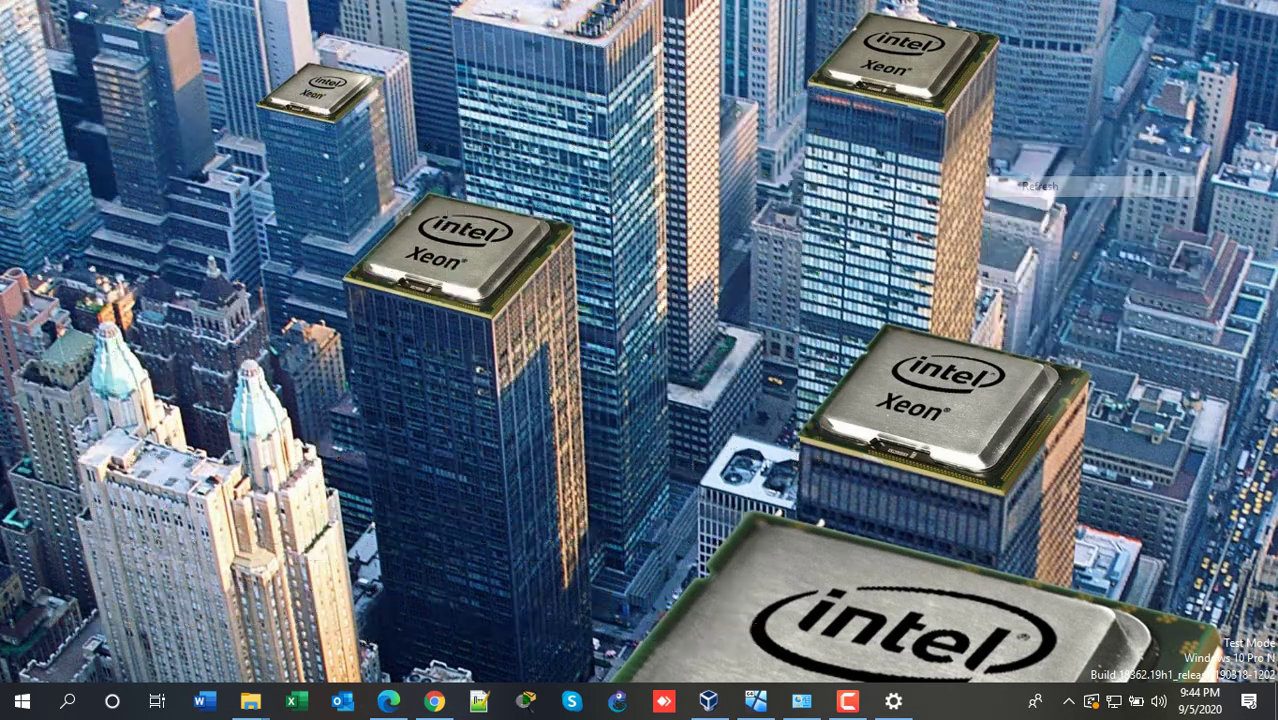
Step: Refresh the desktop four more times, leaving its context menu open
{"action": "right_click", "coordinate": [998, 125]}
{"action": "left_click", "coordinate": [1035, 180]}
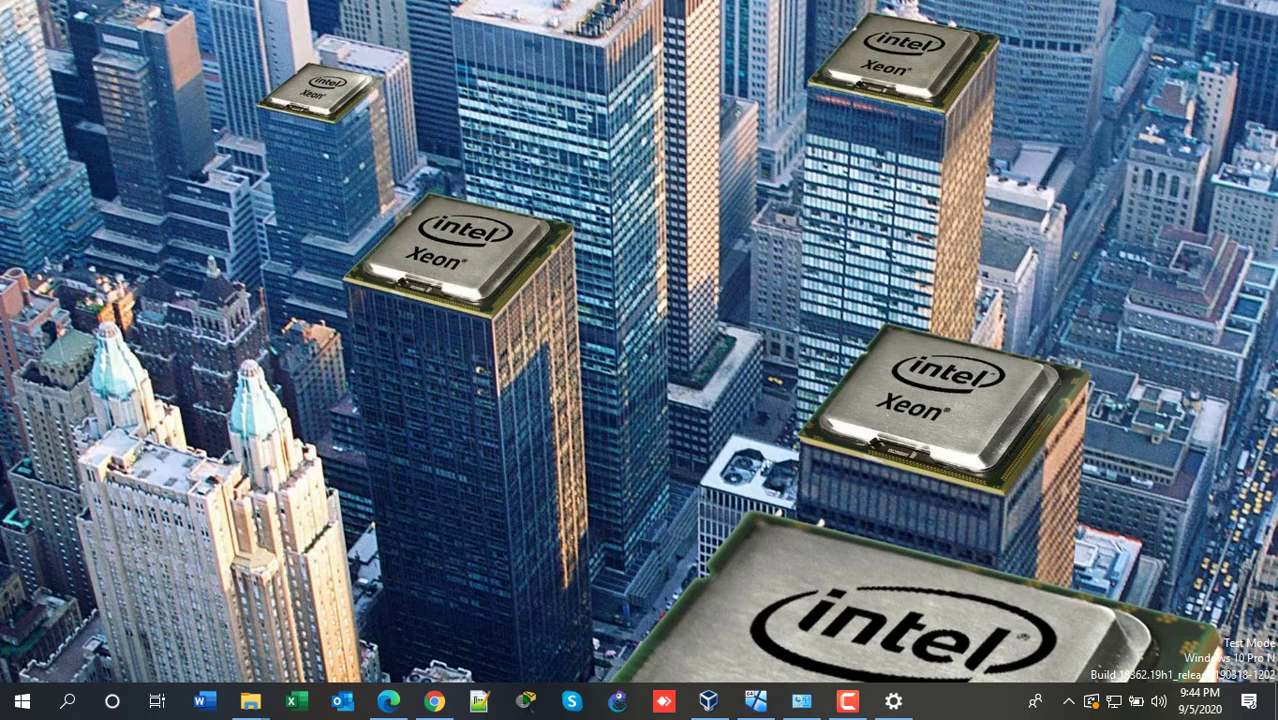
{"action": "right_click", "coordinate": [988, 62]}
{"action": "left_click", "coordinate": [1030, 116]}
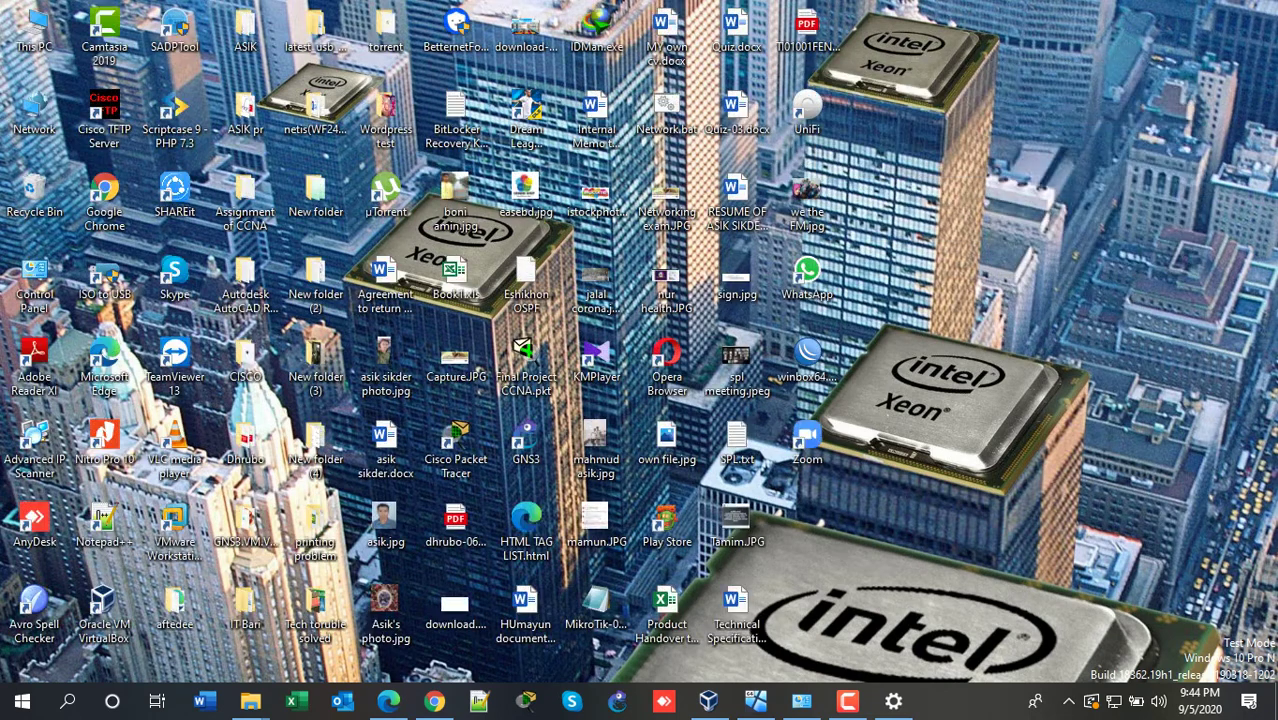
{"action": "right_click", "coordinate": [988, 87]}
{"action": "left_click", "coordinate": [1030, 140]}
{"action": "right_click", "coordinate": [1000, 87]}
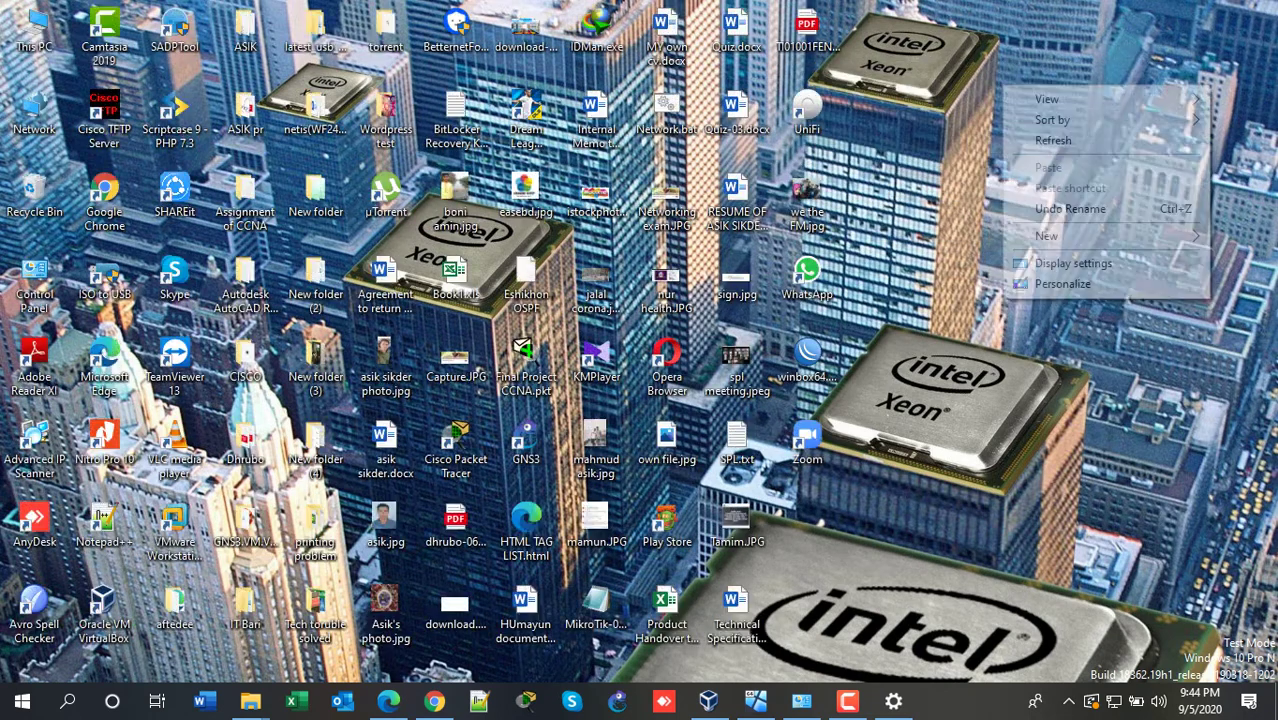
{"action": "left_click", "coordinate": [1050, 140]}
{"action": "right_click", "coordinate": [1027, 146]}
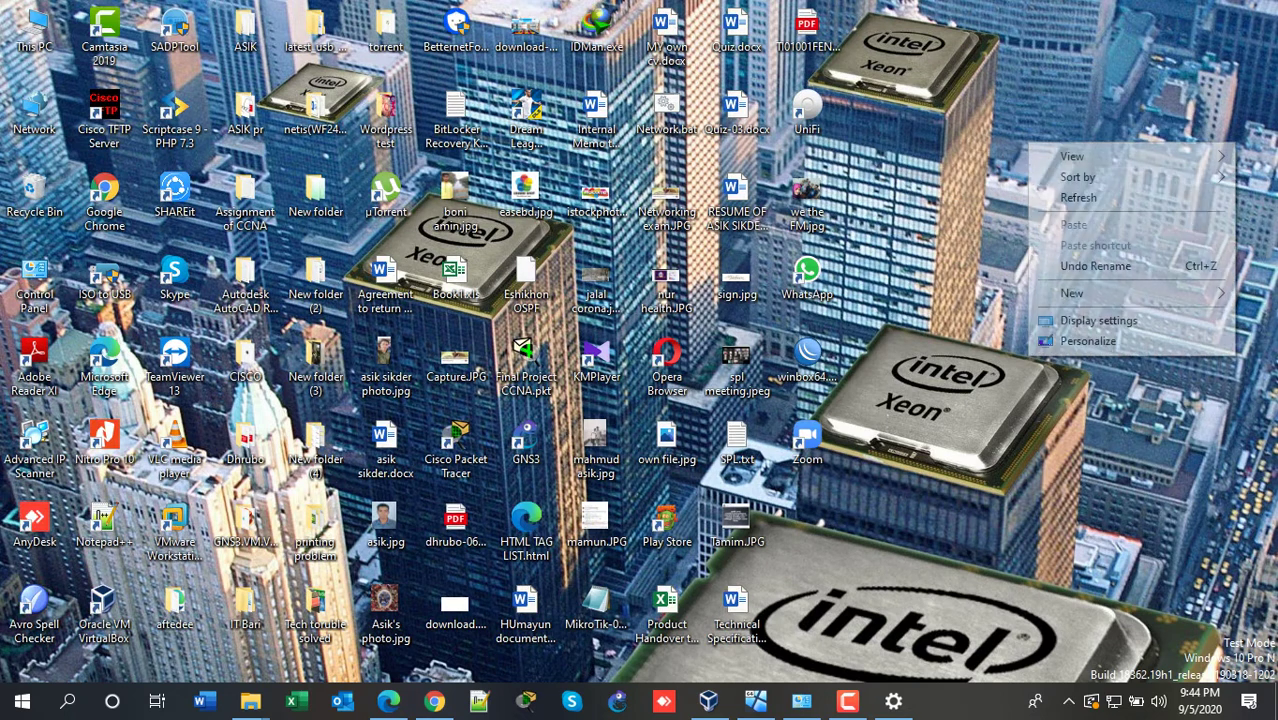